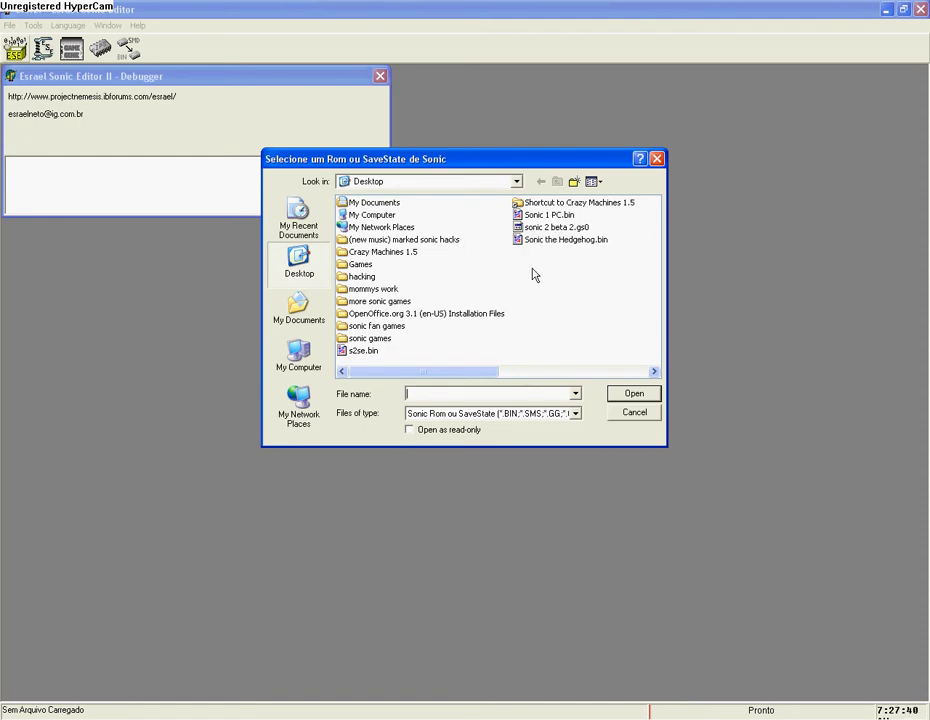
Step: Load the Sonic the Hedgehog.bin ROM and open the Palette Editor
{"action": "double_click", "coordinate": [518, 241]}
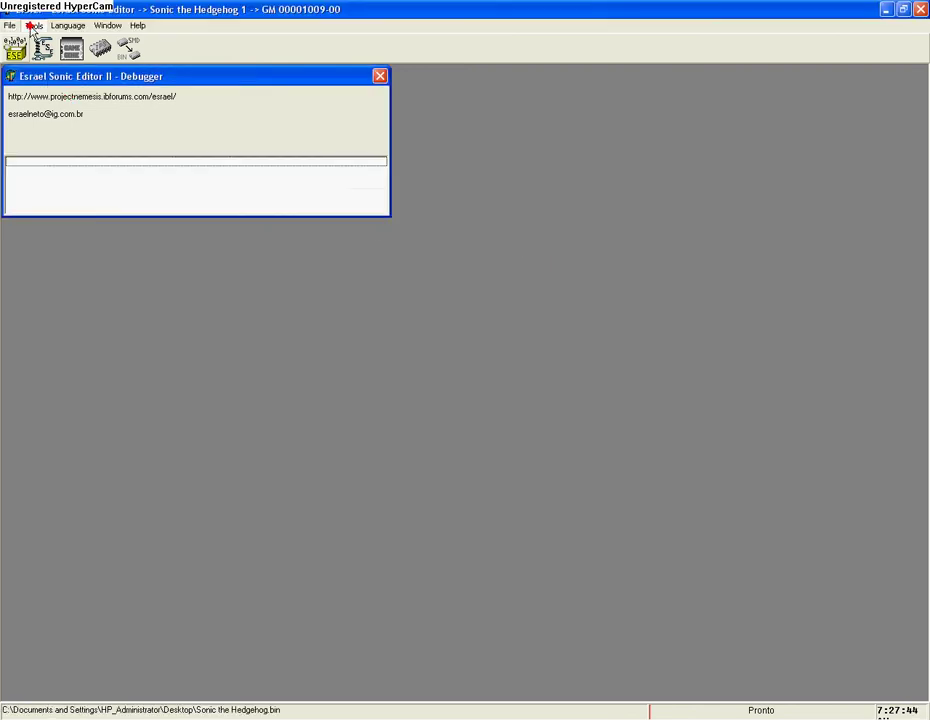
{"action": "left_click", "coordinate": [33, 25]}
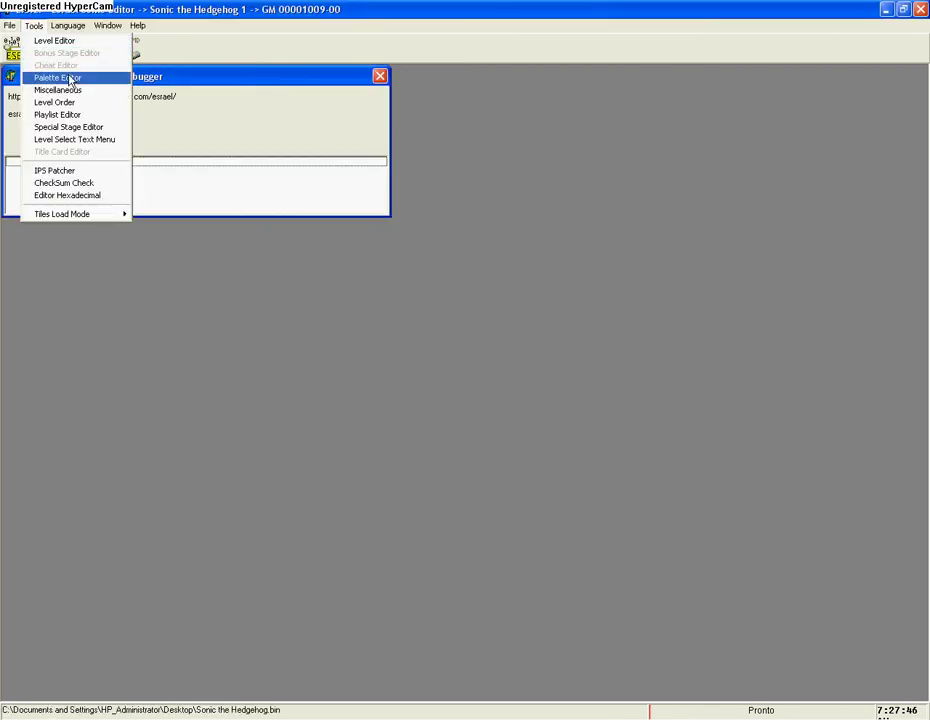
{"action": "left_click", "coordinate": [73, 80]}
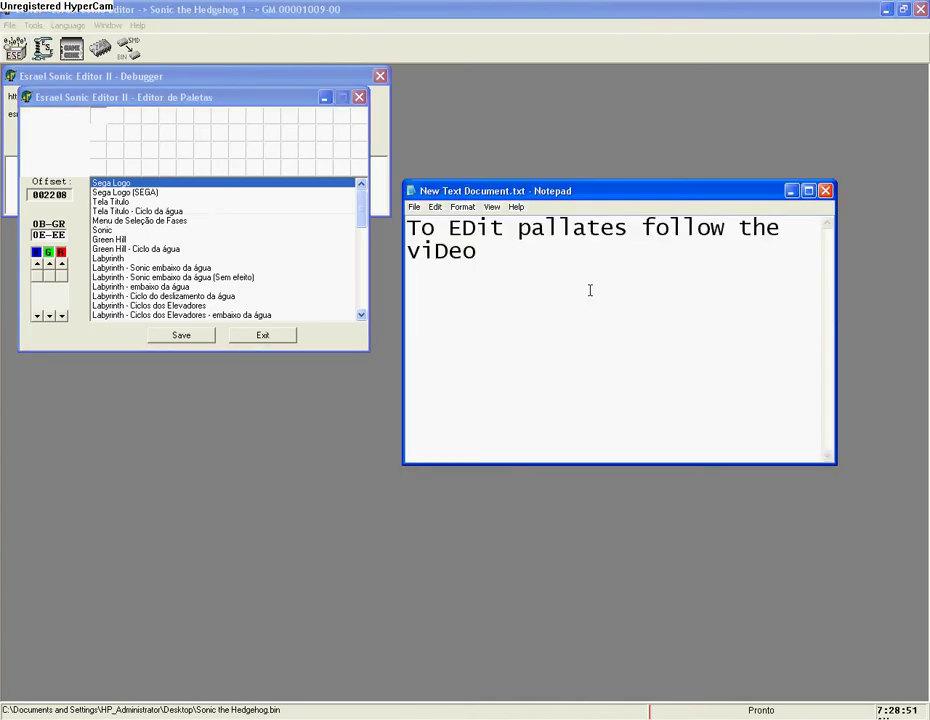
{"action": "key", "text": "alt+F4"}
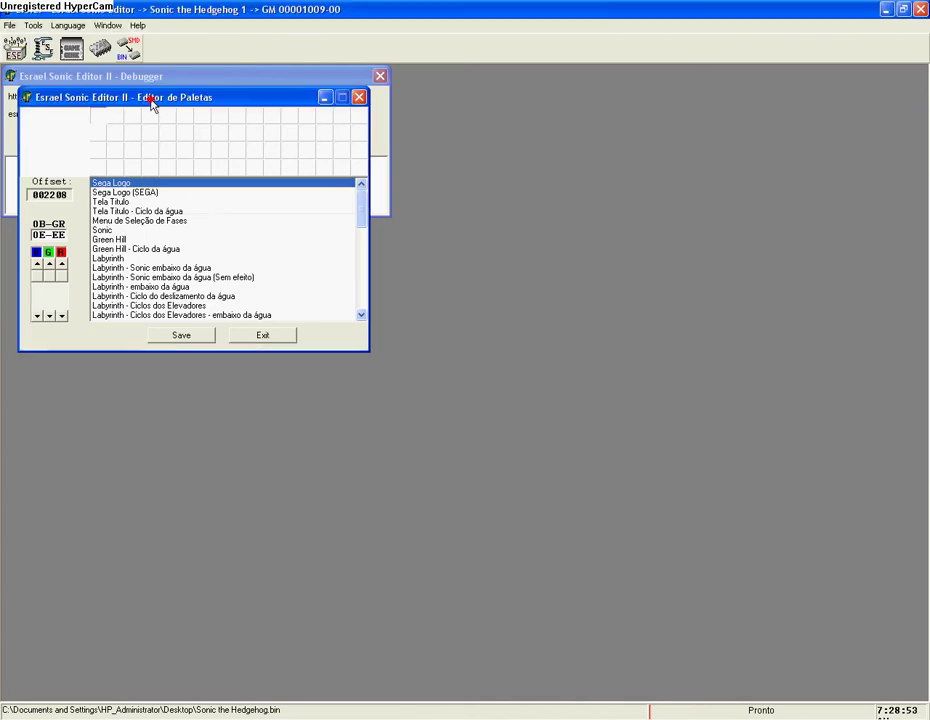
Step: Browse the palette list and load the Green Hill level's palette
{"action": "mouse_move", "coordinate": [362, 209]}
{"action": "left_mouse_down"}
{"action": "mouse_move", "coordinate": [362, 254]}
{"action": "mouse_move", "coordinate": [362, 228]}
{"action": "left_mouse_up"}
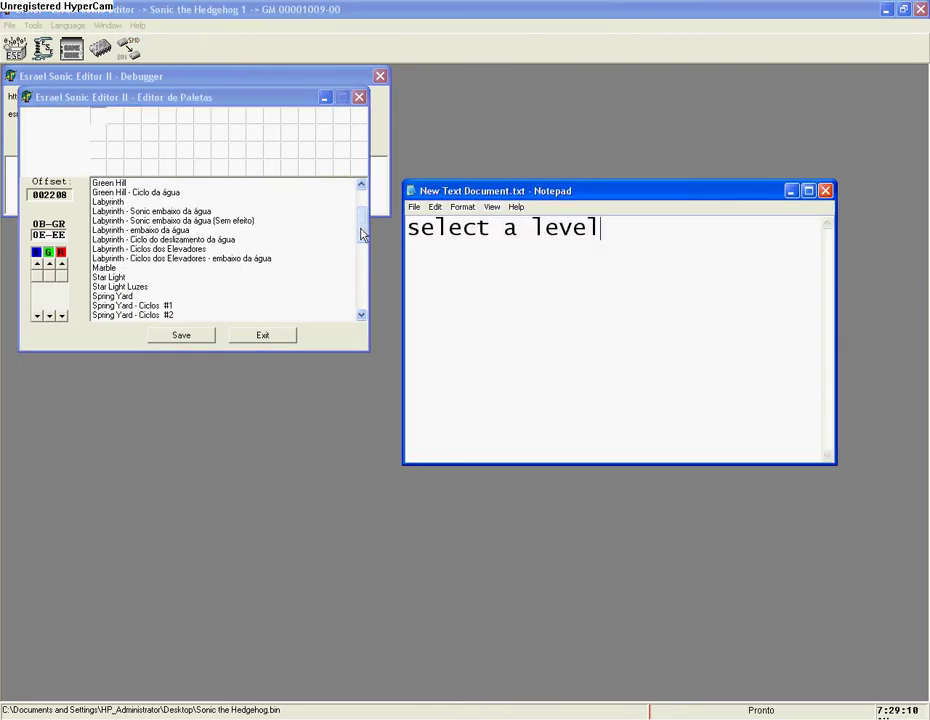
{"action": "key", "text": "alt+F4"}
{"action": "mouse_move", "coordinate": [359, 230]}
{"action": "left_mouse_down"}
{"action": "mouse_move", "coordinate": [362, 265]}
{"action": "mouse_move", "coordinate": [362, 205]}
{"action": "left_mouse_up"}
{"action": "left_click", "coordinate": [115, 240]}
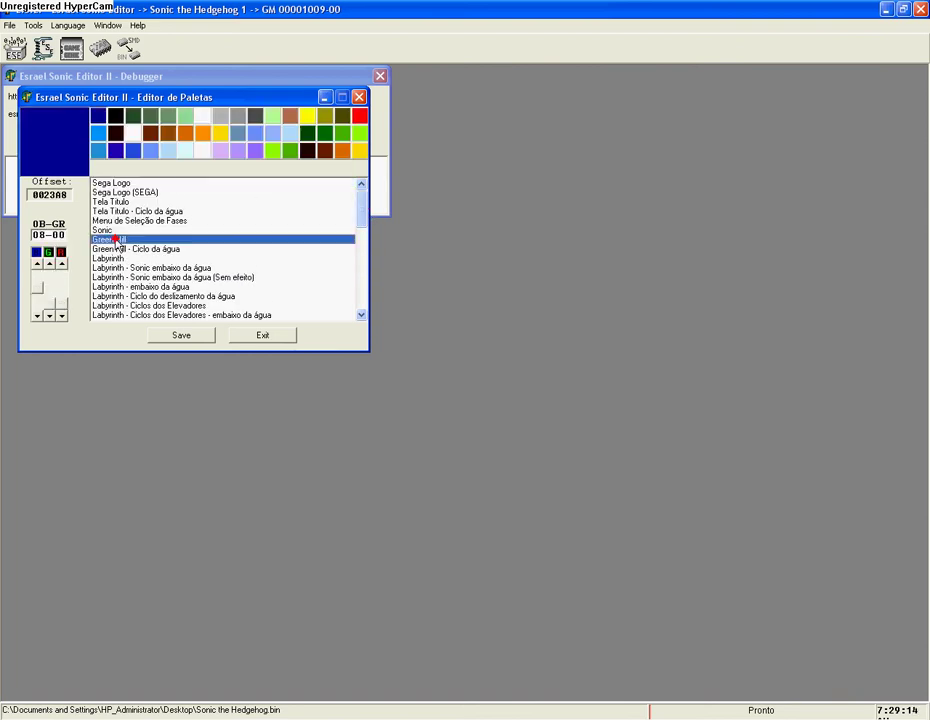
Step: Recolour the first swatch of the Green Hill palette to orange (00-8E) and save the palette
{"action": "left_click", "coordinate": [58, 290]}
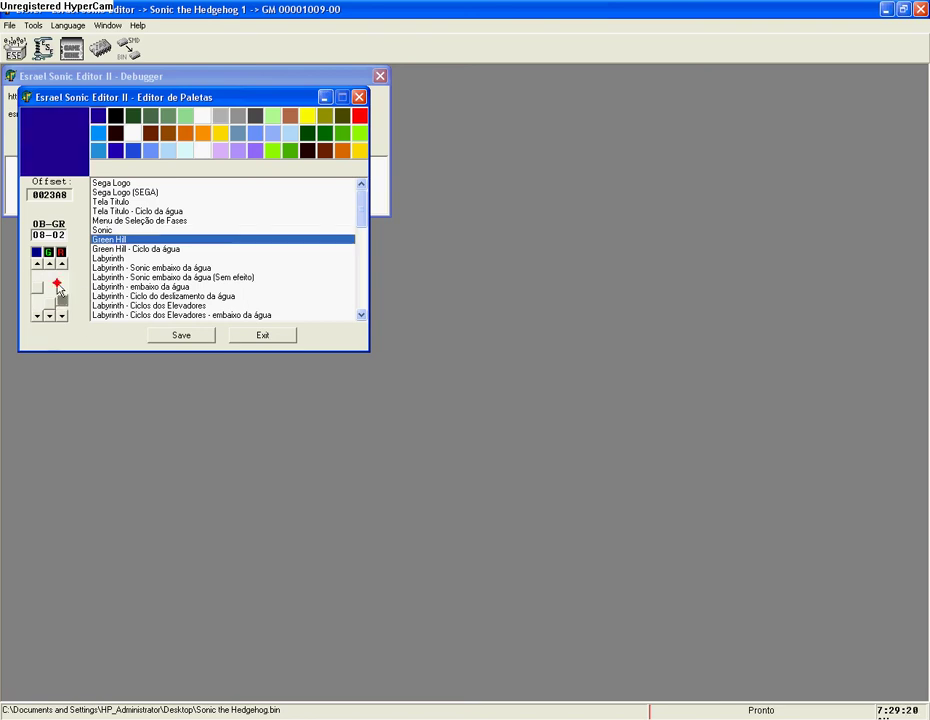
{"action": "left_click", "coordinate": [50, 292]}
{"action": "left_click", "coordinate": [52, 300]}
{"action": "mouse_move", "coordinate": [50, 298]}
{"action": "left_mouse_down"}
{"action": "mouse_move", "coordinate": [48, 265]}
{"action": "mouse_move", "coordinate": [37, 300]}
{"action": "mouse_move", "coordinate": [66, 297]}
{"action": "mouse_move", "coordinate": [66, 285]}
{"action": "mouse_move", "coordinate": [50, 292]}
{"action": "left_mouse_up"}
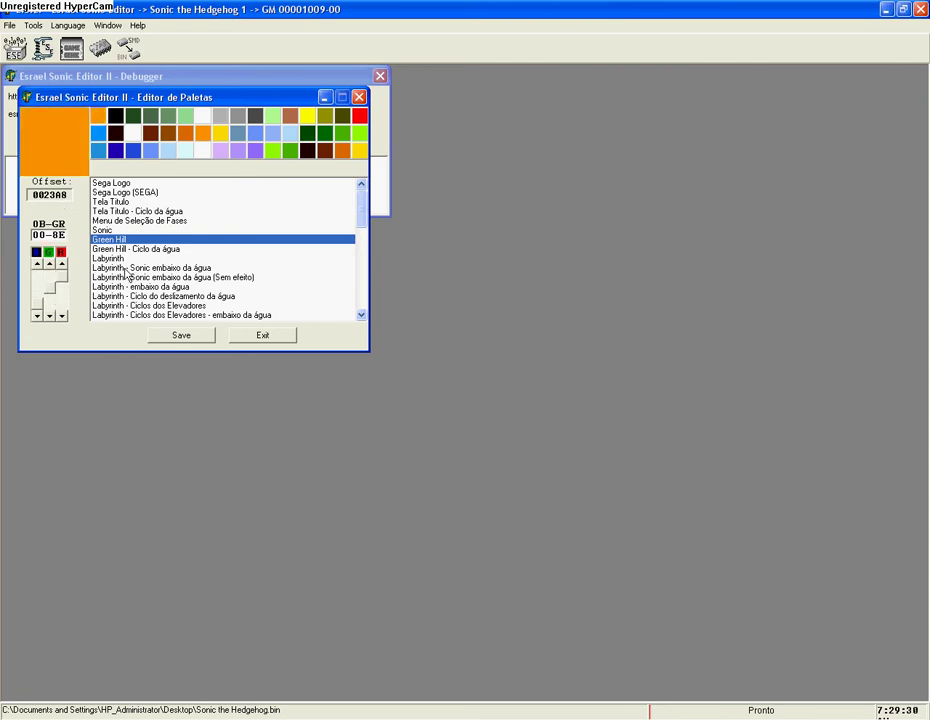
{"action": "left_click", "coordinate": [199, 337]}
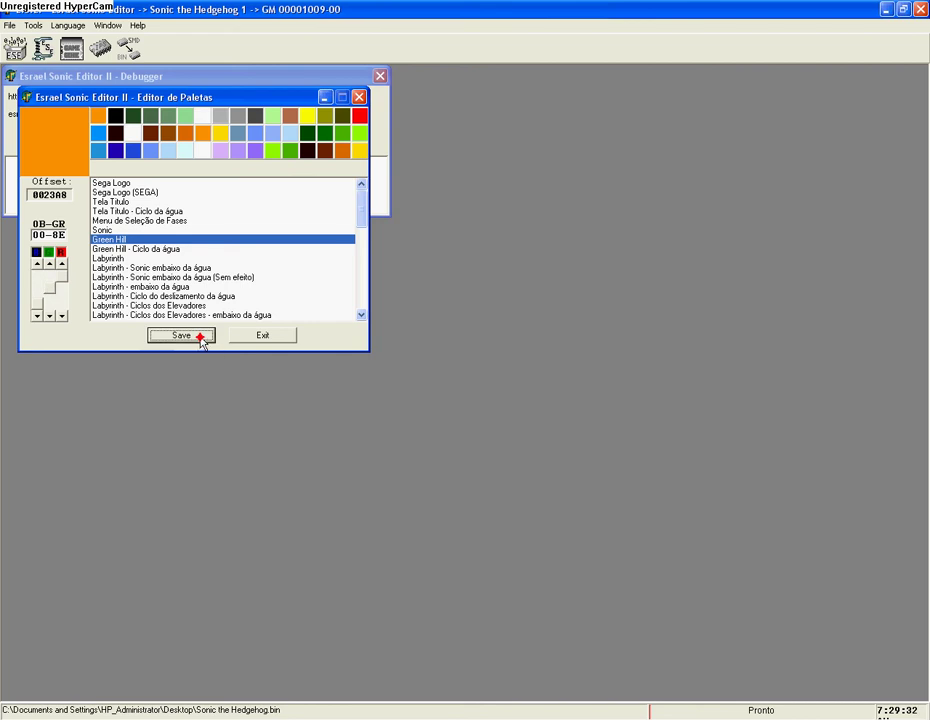
Step: Recolour the medium green swatch in the second row (offset 0023E4) to light blue, with the blue channel at maximum
{"action": "left_click", "coordinate": [341, 136]}
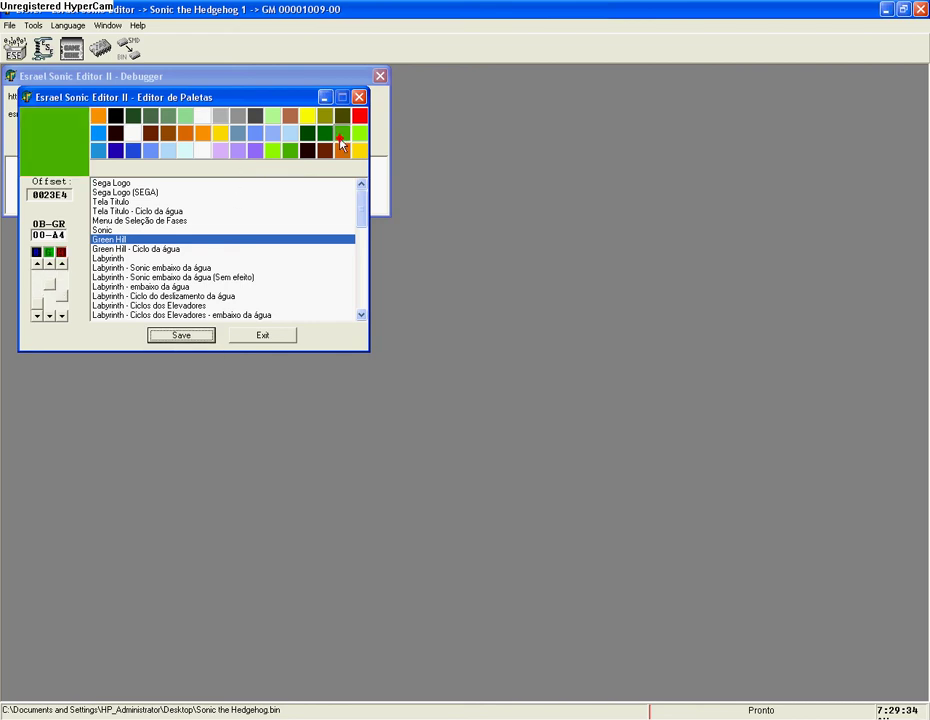
{"action": "left_click", "coordinate": [44, 293]}
{"action": "left_click_drag", "start_coordinate": [44, 293], "coordinate": [44, 276]}
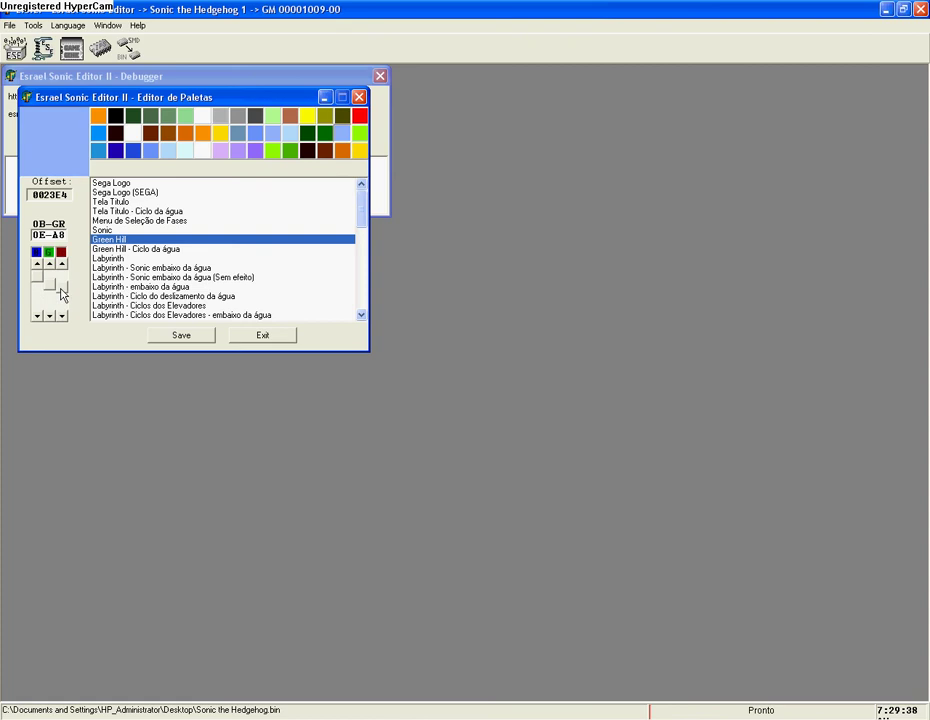
{"action": "left_click", "coordinate": [62, 298]}
Step: Recolour the bright green swatch at the end of the second row (offset 0023E6) to magenta (0E-0C)
{"action": "left_click", "coordinate": [359, 133]}
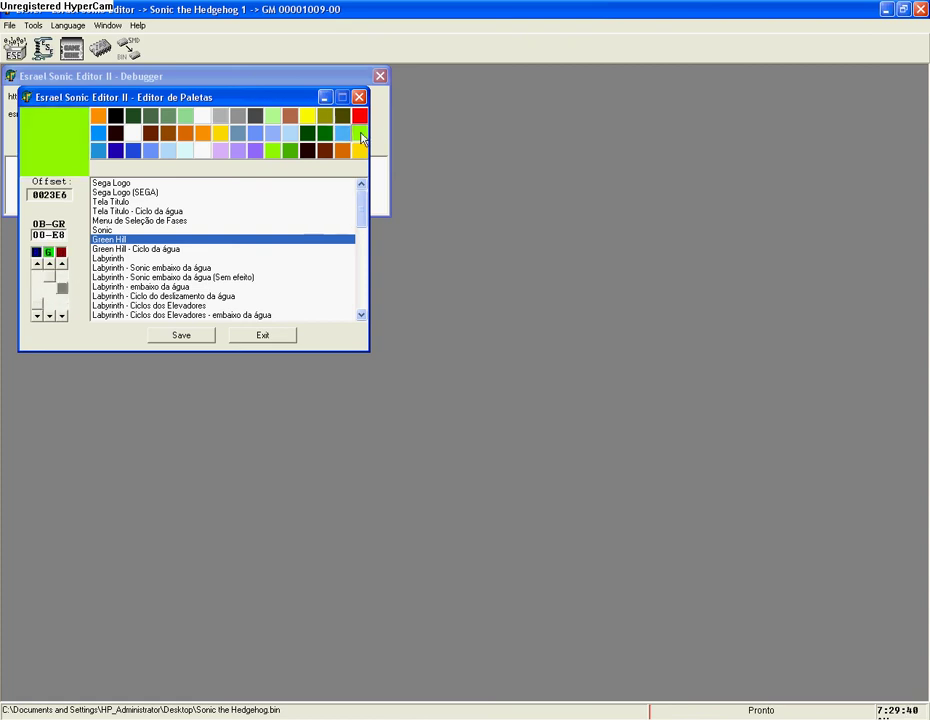
{"action": "left_click", "coordinate": [52, 298]}
{"action": "mouse_move", "coordinate": [52, 298]}
{"action": "left_mouse_down"}
{"action": "mouse_move", "coordinate": [42, 310]}
{"action": "mouse_move", "coordinate": [40, 285]}
{"action": "left_mouse_up"}
{"action": "left_click", "coordinate": [65, 289]}
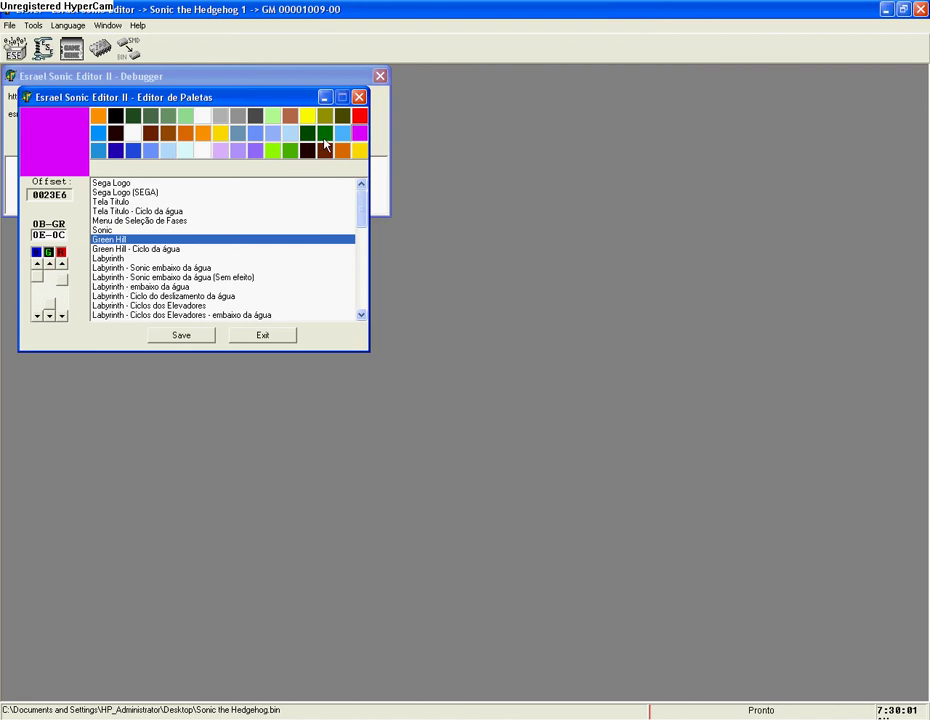
Step: Recolour the second row's dark green swatch at offset 0023E2 to bright blue (0E-A0)
{"action": "left_click", "coordinate": [325, 132]}
{"action": "left_click", "coordinate": [54, 308]}
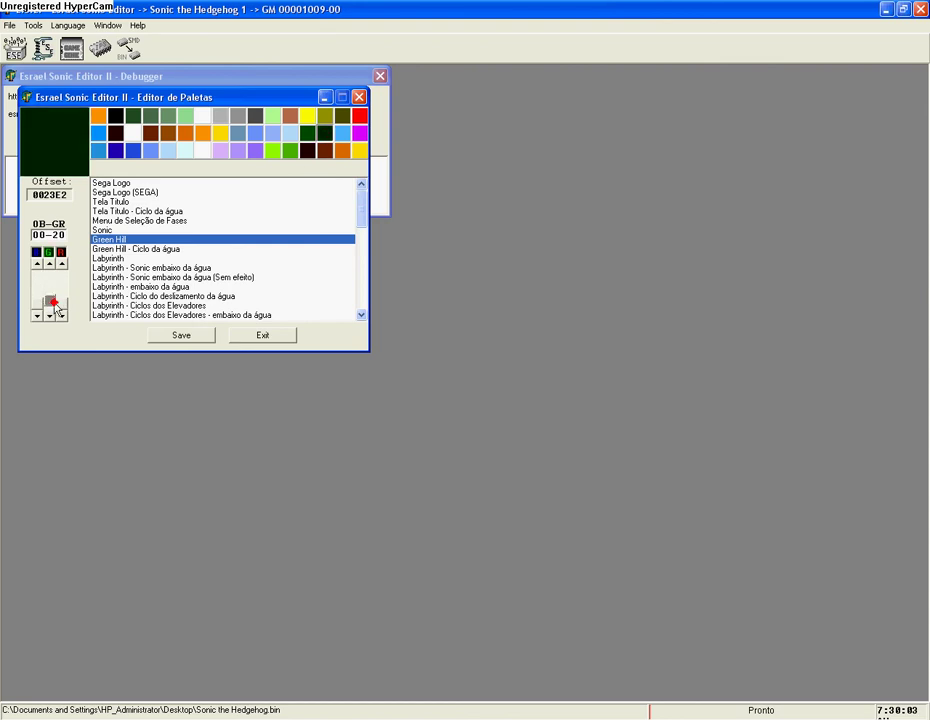
{"action": "mouse_move", "coordinate": [64, 312]}
{"action": "left_mouse_down"}
{"action": "mouse_move", "coordinate": [65, 272]}
{"action": "mouse_move", "coordinate": [43, 276]}
{"action": "mouse_move", "coordinate": [68, 288]}
{"action": "mouse_move", "coordinate": [50, 284]}
{"action": "mouse_move", "coordinate": [65, 315]}
{"action": "left_mouse_up"}
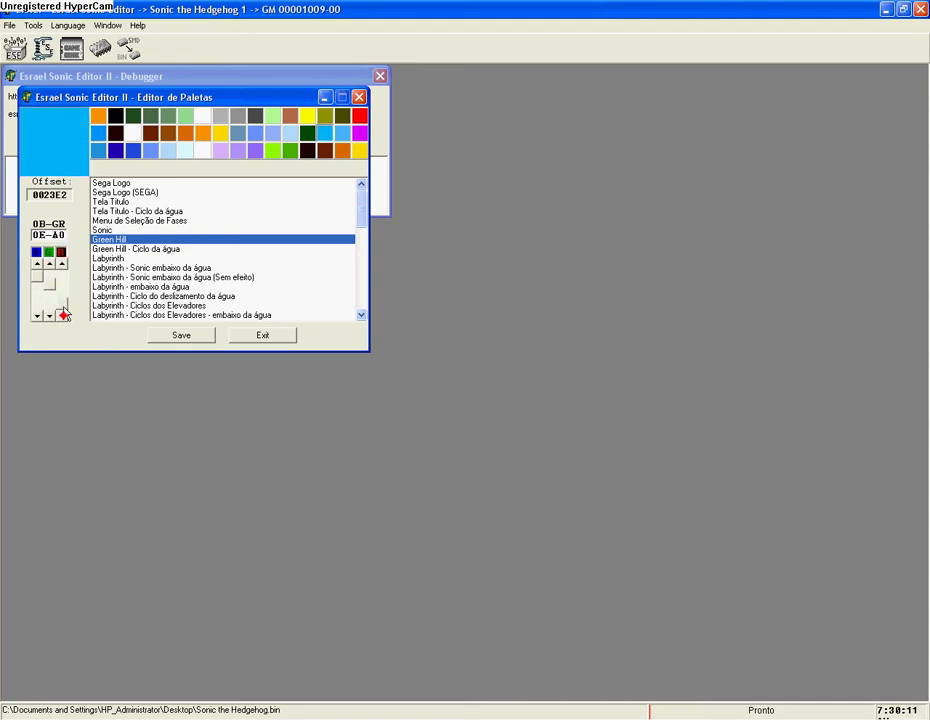
Step: Recolour the third row's bright green swatch to blue and its medium green swatch to light blue (0E-A4), and save the palette before closing the editor
{"action": "left_click", "coordinate": [275, 151]}
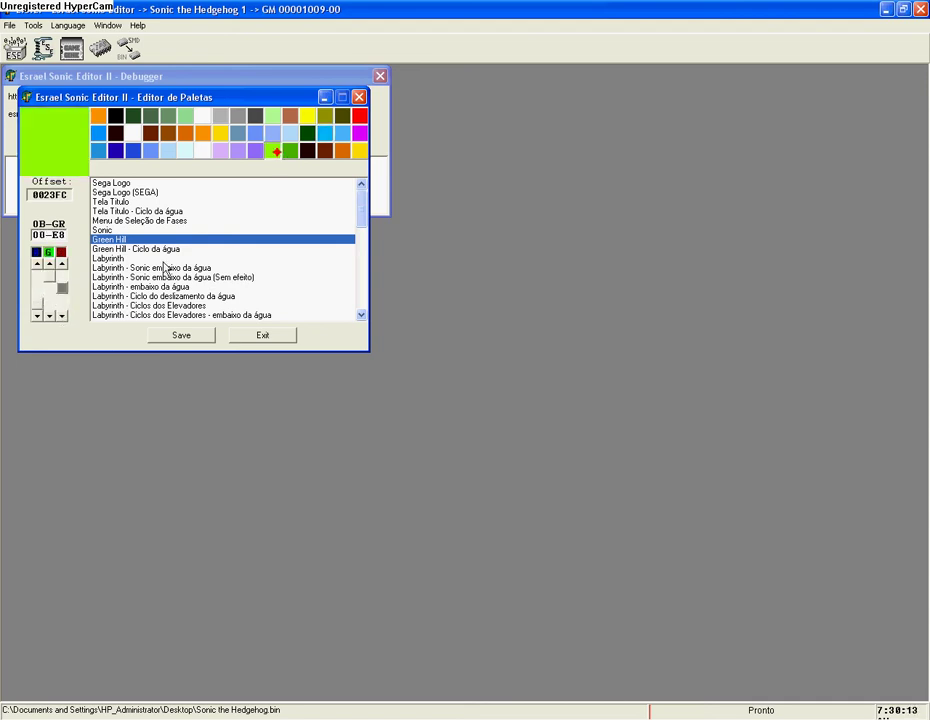
{"action": "mouse_move", "coordinate": [50, 278]}
{"action": "left_mouse_down"}
{"action": "mouse_move", "coordinate": [61, 314]}
{"action": "mouse_move", "coordinate": [35, 306]}
{"action": "mouse_move", "coordinate": [37, 264]}
{"action": "left_mouse_up"}
{"action": "left_click", "coordinate": [290, 151]}
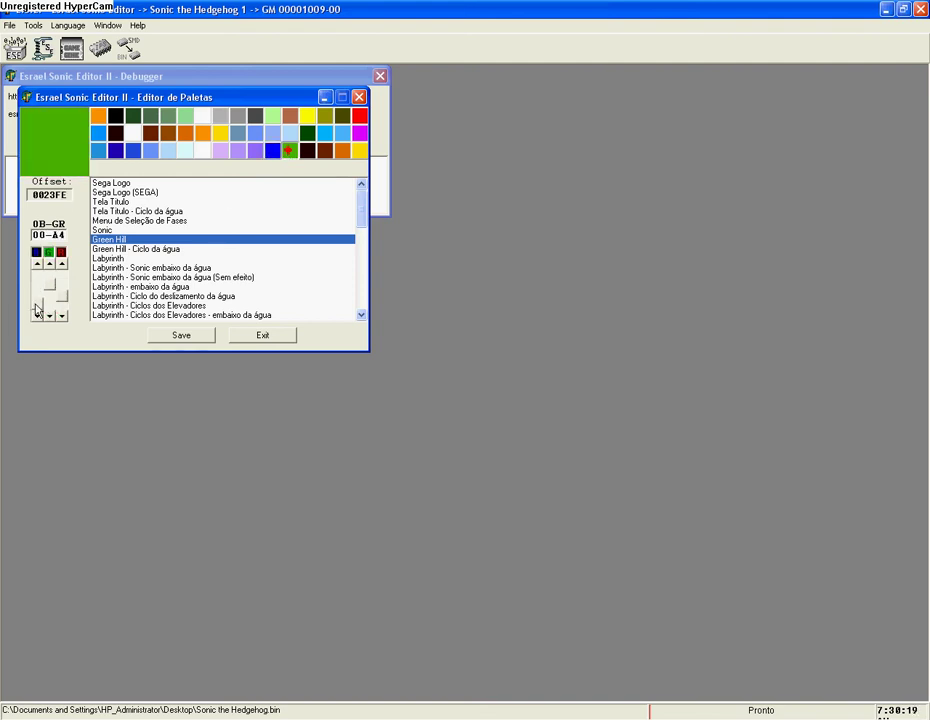
{"action": "left_click_drag", "start_coordinate": [42, 312], "coordinate": [37, 265]}
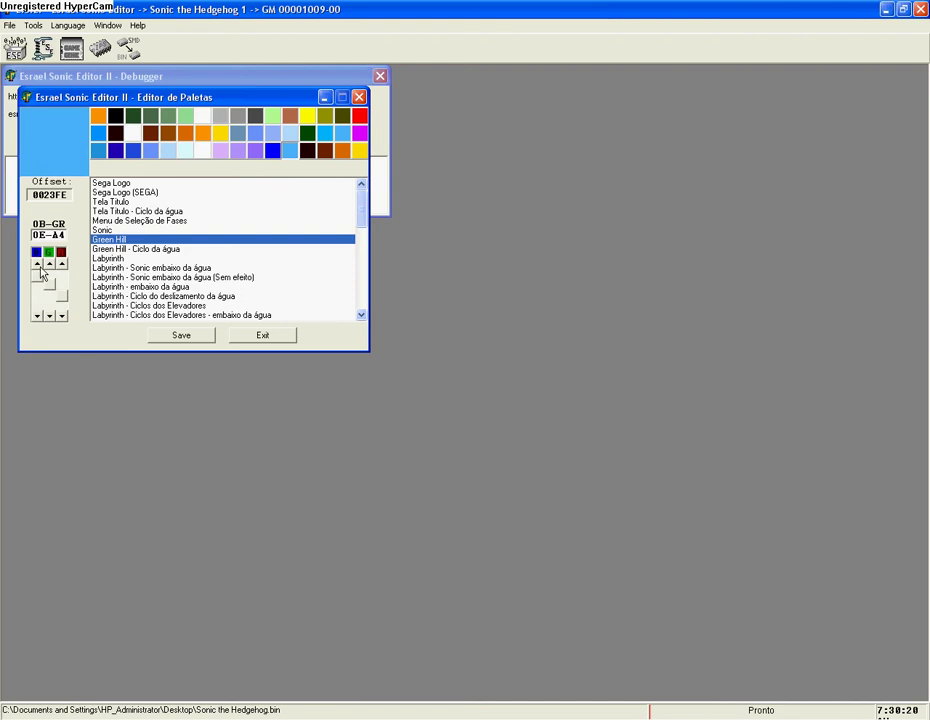
{"action": "left_click", "coordinate": [191, 340]}
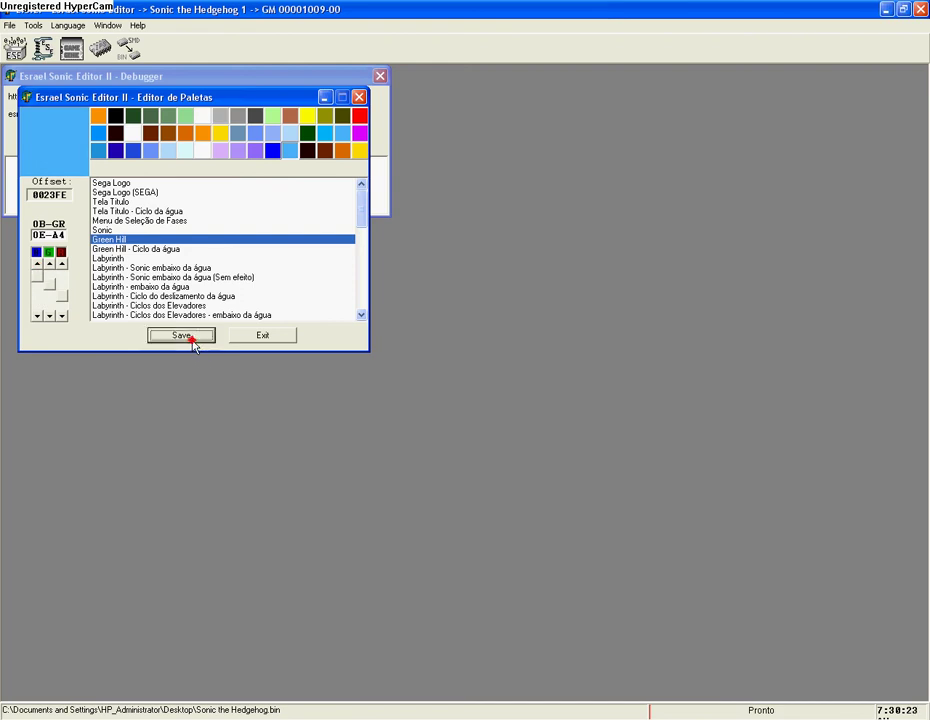
{"action": "left_click", "coordinate": [268, 337]}
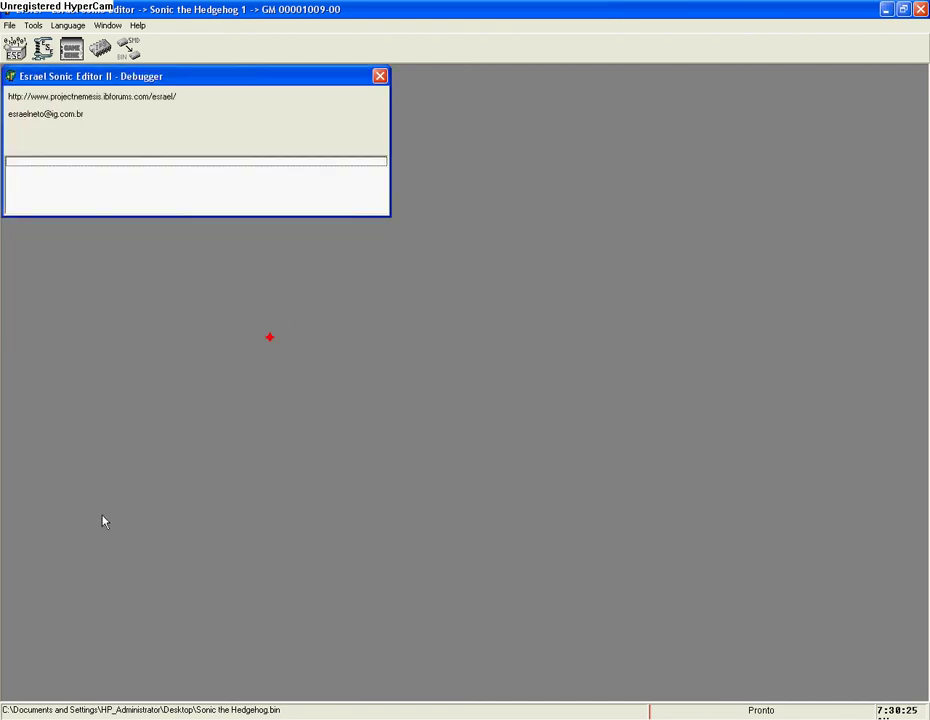
Step: Launch the Fusion emulator and bring up its Genesis/32X ROM loading dialog
{"action": "left_click", "coordinate": [18, 711]}
{"action": "left_click", "coordinate": [44, 550]}
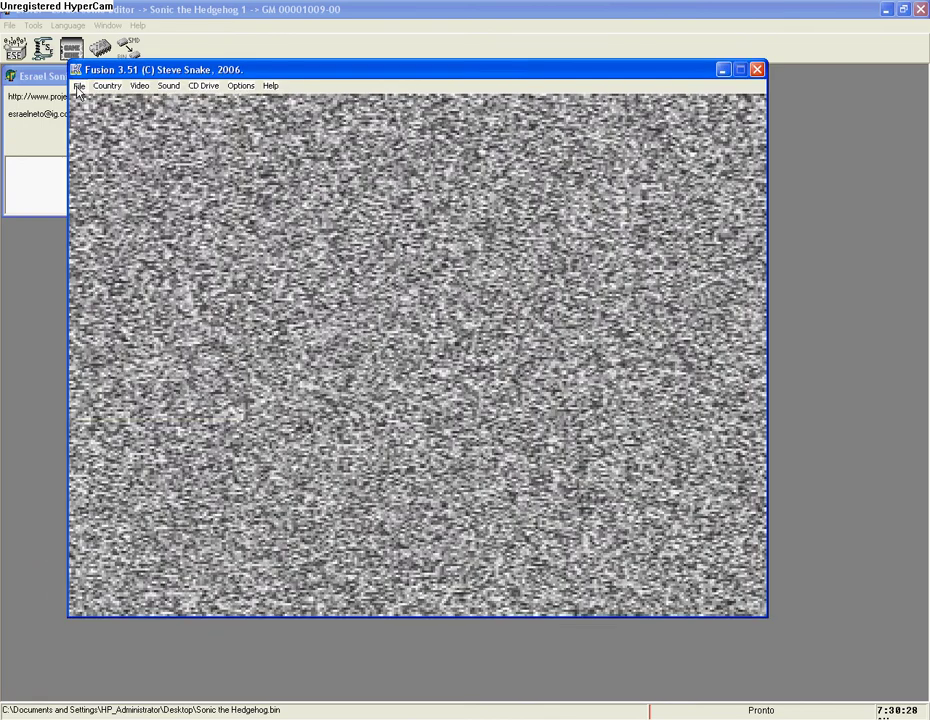
{"action": "left_click", "coordinate": [78, 85]}
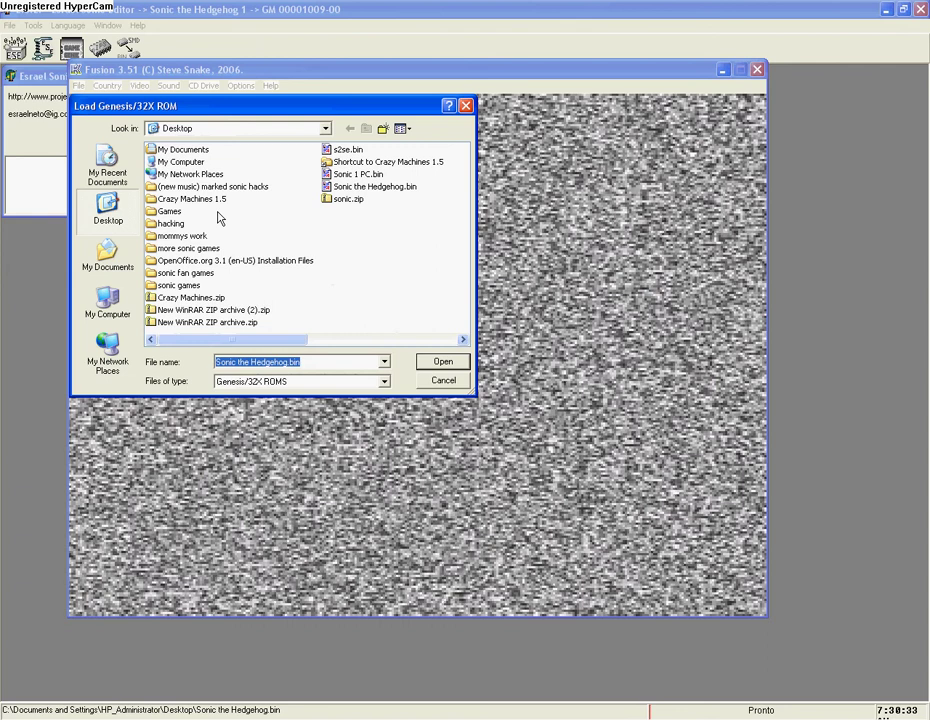
{"action": "right_click", "coordinate": [64, 117]}
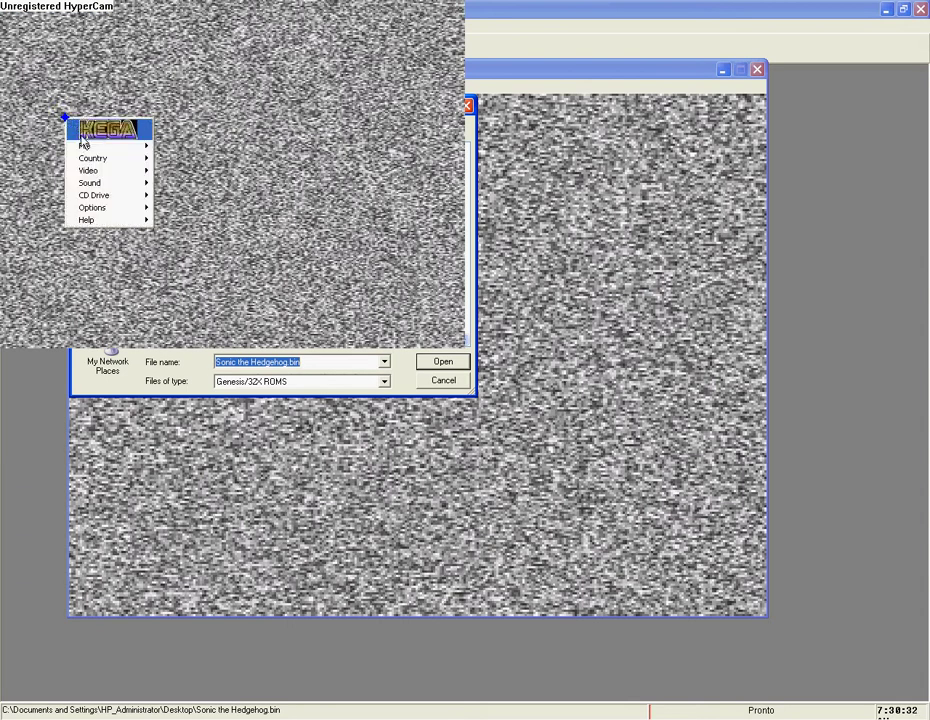
{"action": "left_click", "coordinate": [84, 150]}
{"action": "left_click", "coordinate": [197, 54]}
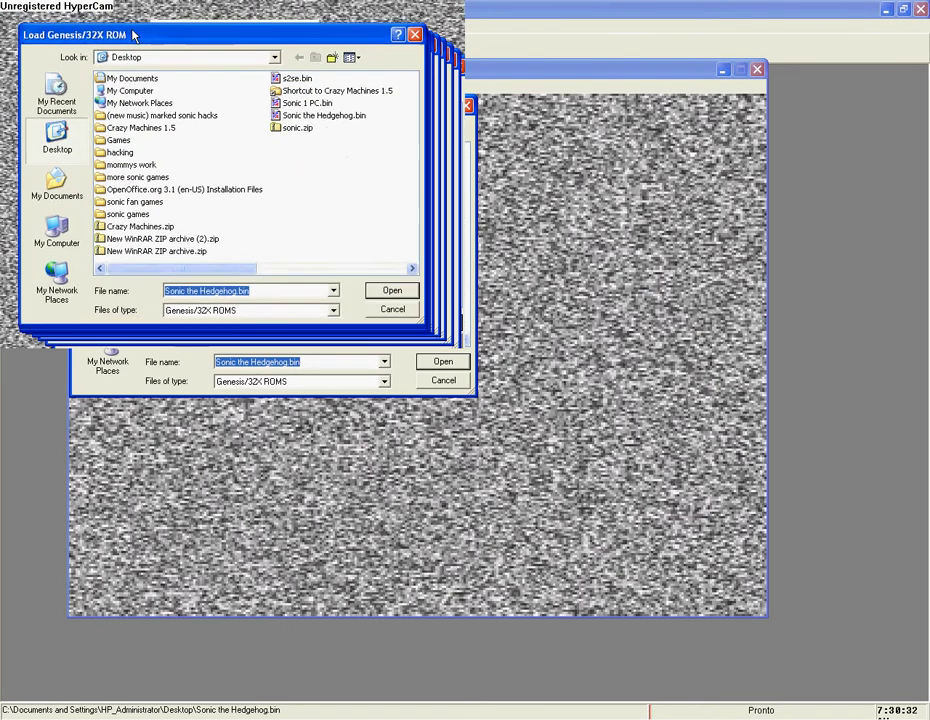
{"action": "double_click", "coordinate": [118, 61]}
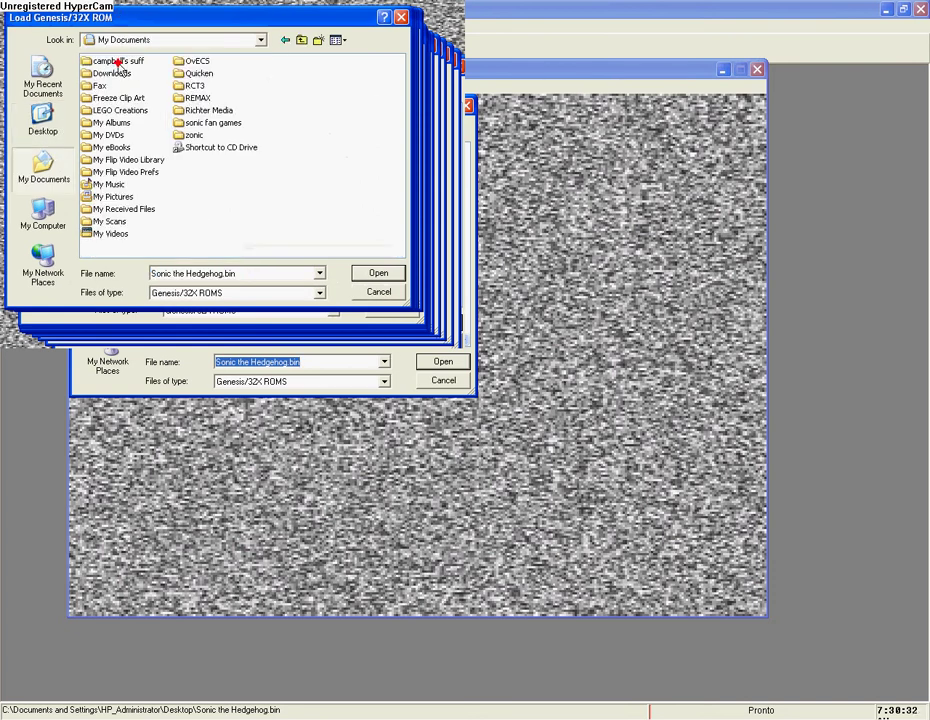
{"action": "double_click", "coordinate": [114, 62]}
{"action": "double_click", "coordinate": [116, 99]}
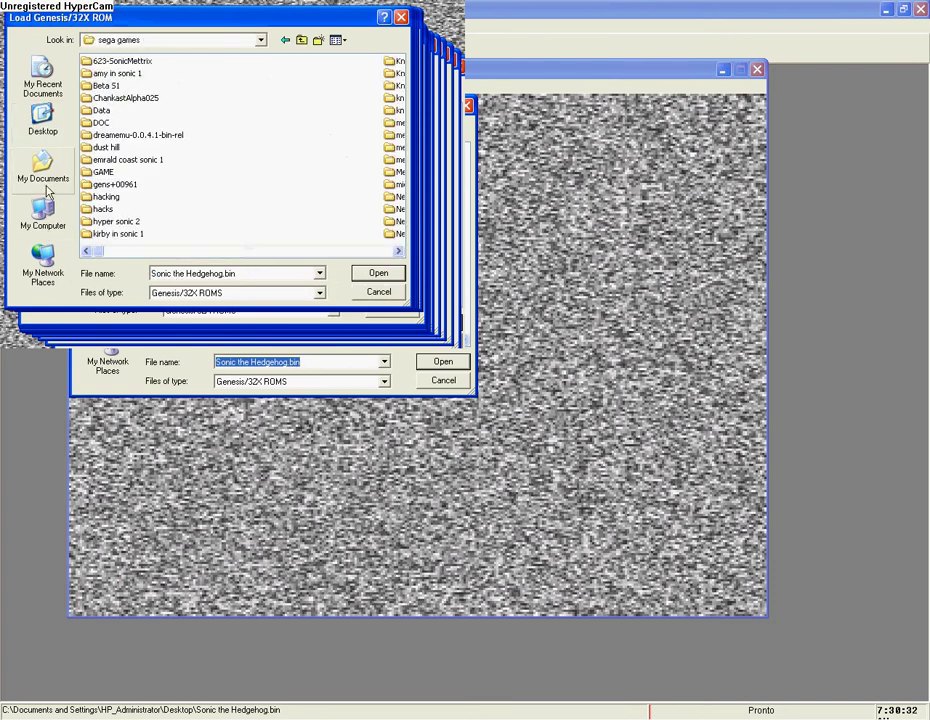
{"action": "left_click", "coordinate": [43, 120]}
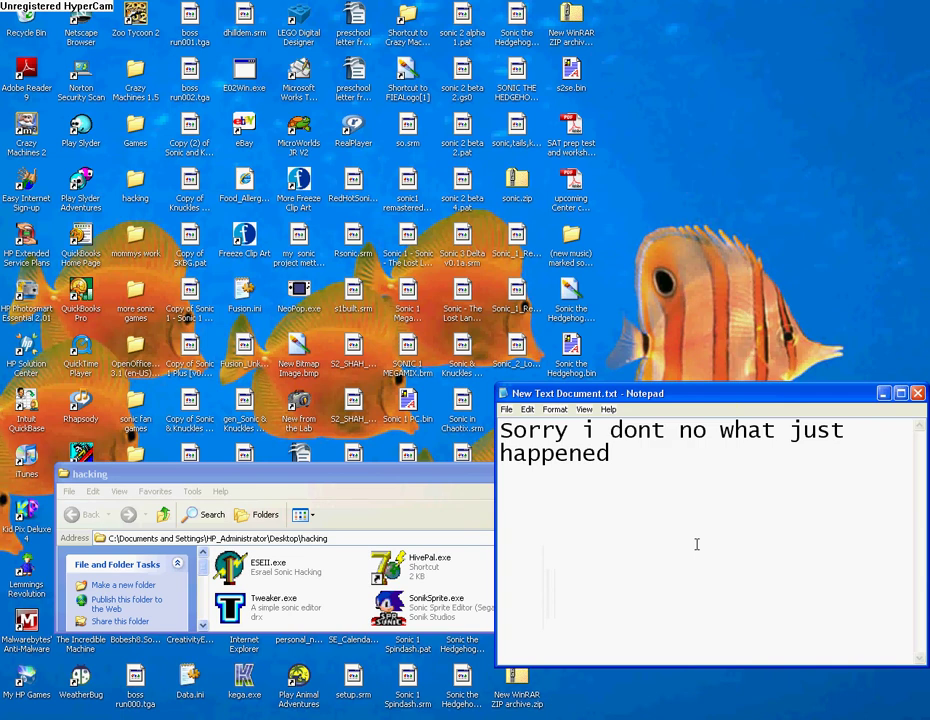
Step: Load the edited Sonic the Hedgehog.bin ROM from the Desktop into the Fusion emulator
{"action": "right_click", "coordinate": [170, 164]}
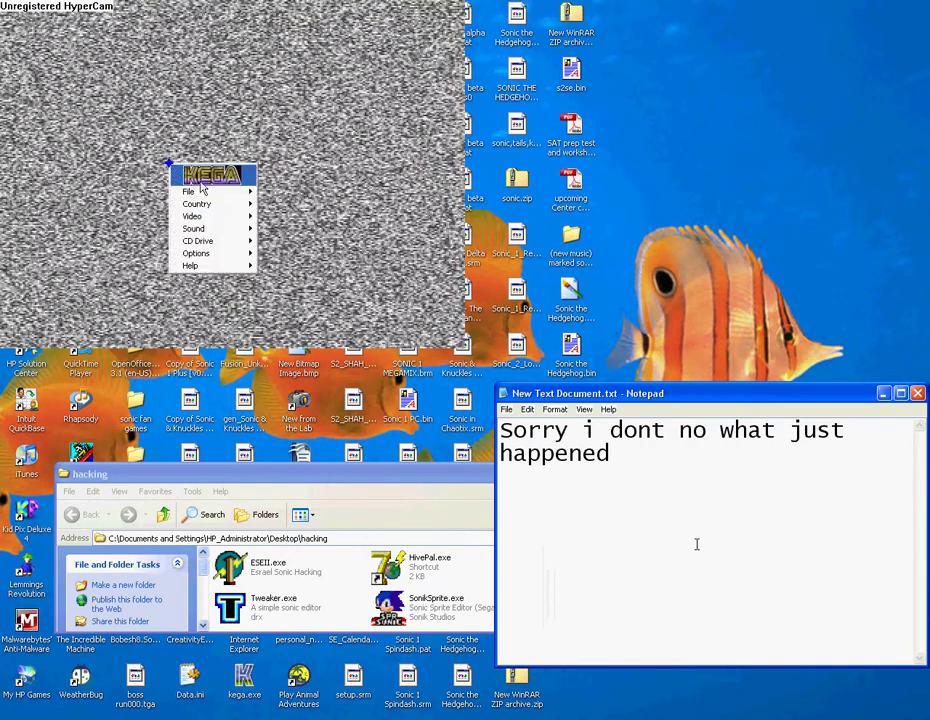
{"action": "mouse_move", "coordinate": [210, 201]}
{"action": "left_click", "coordinate": [205, 56]}
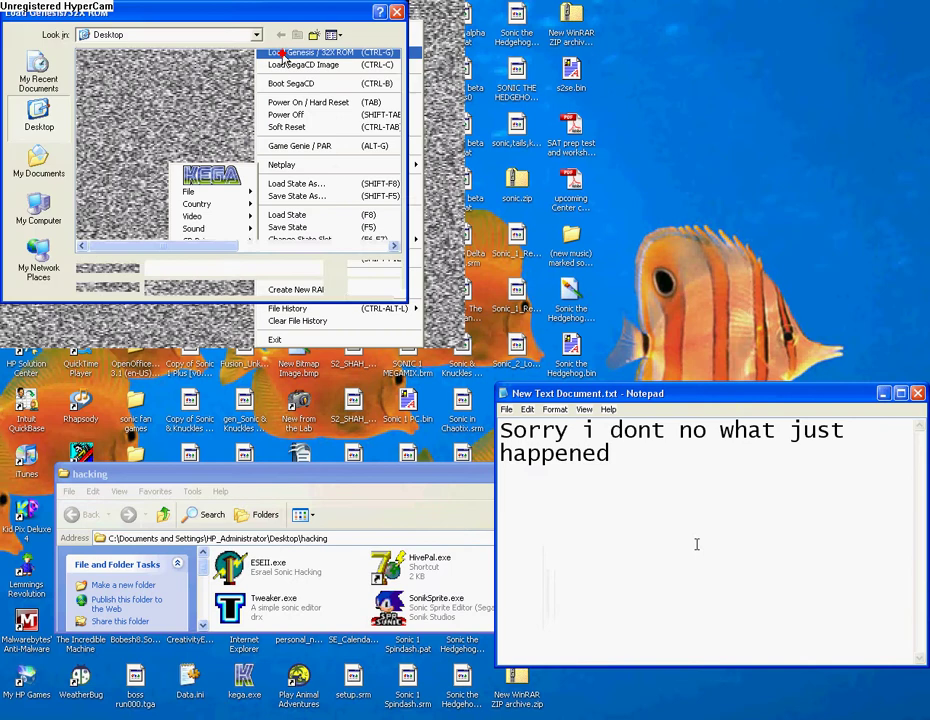
{"action": "double_click", "coordinate": [295, 94]}
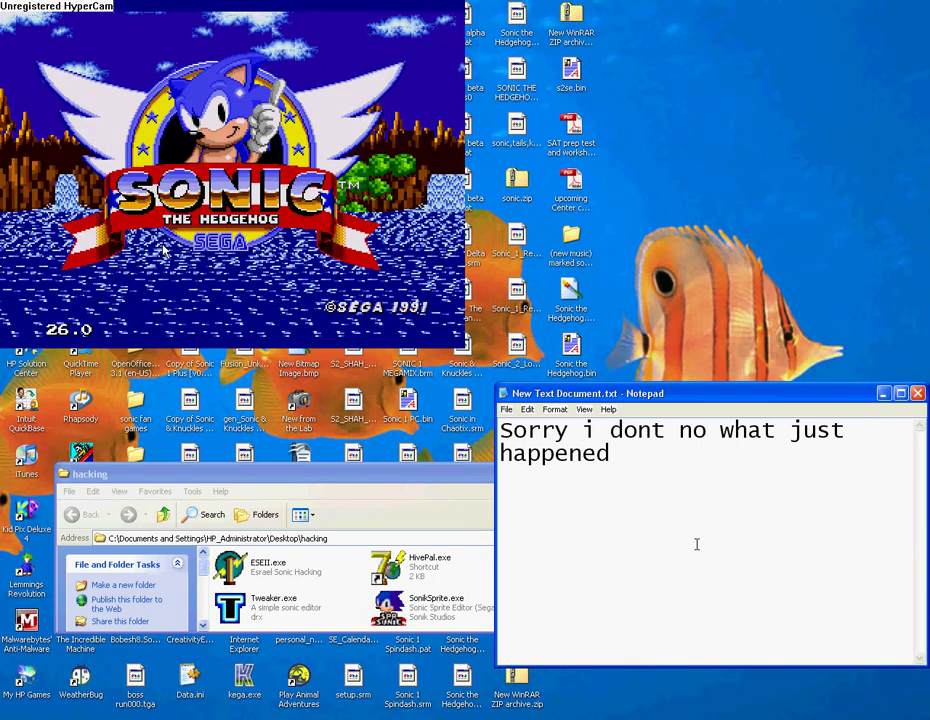
Step: Start the game and run forward through Green Hill to check the recoloured palette
{"action": "key", "text": "Return"}
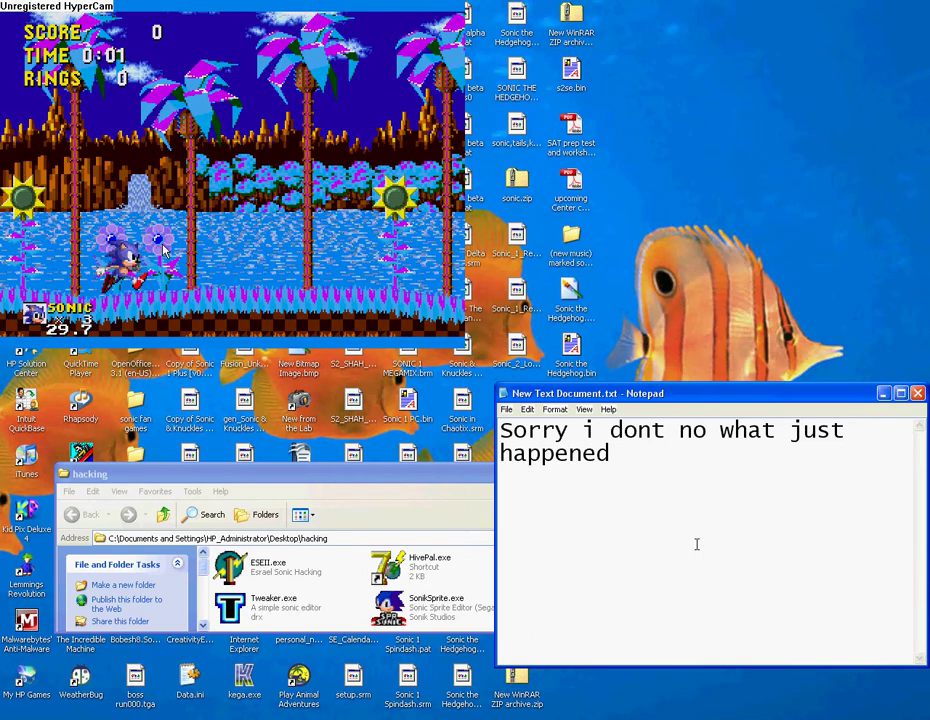
{"action": "key", "text": "Right"}
{"action": "key", "text": "Right"}
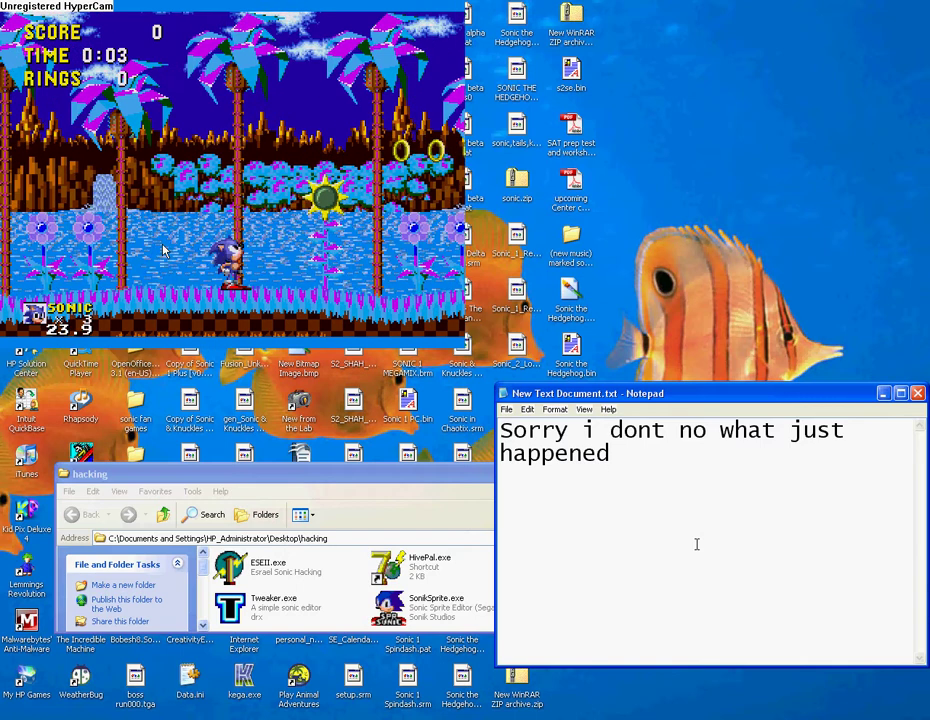
{"action": "key", "text": "Right"}
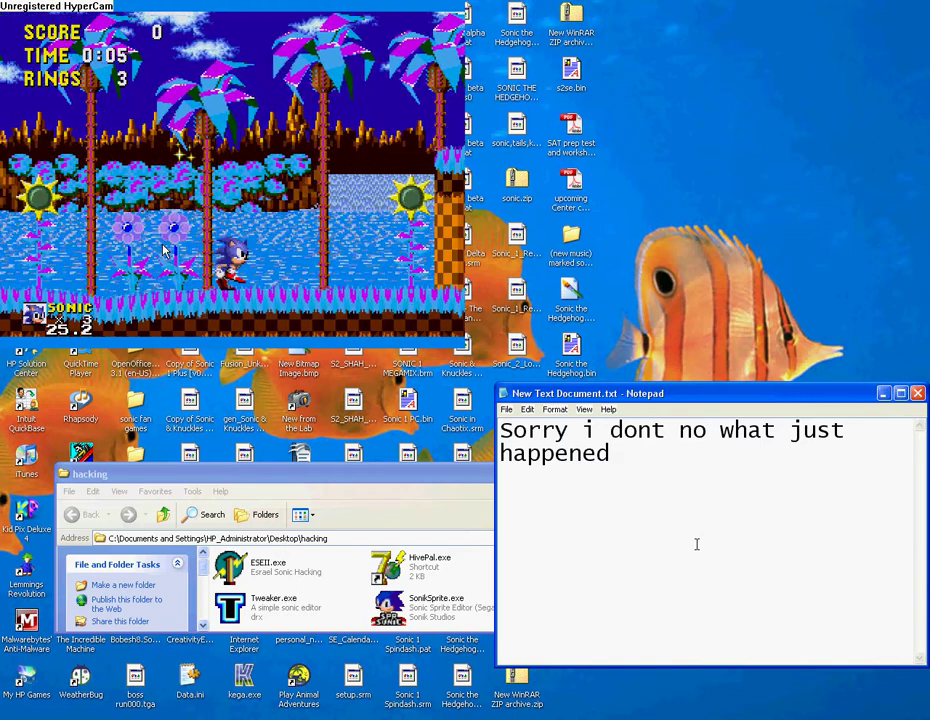
{"action": "key", "text": "Right"}
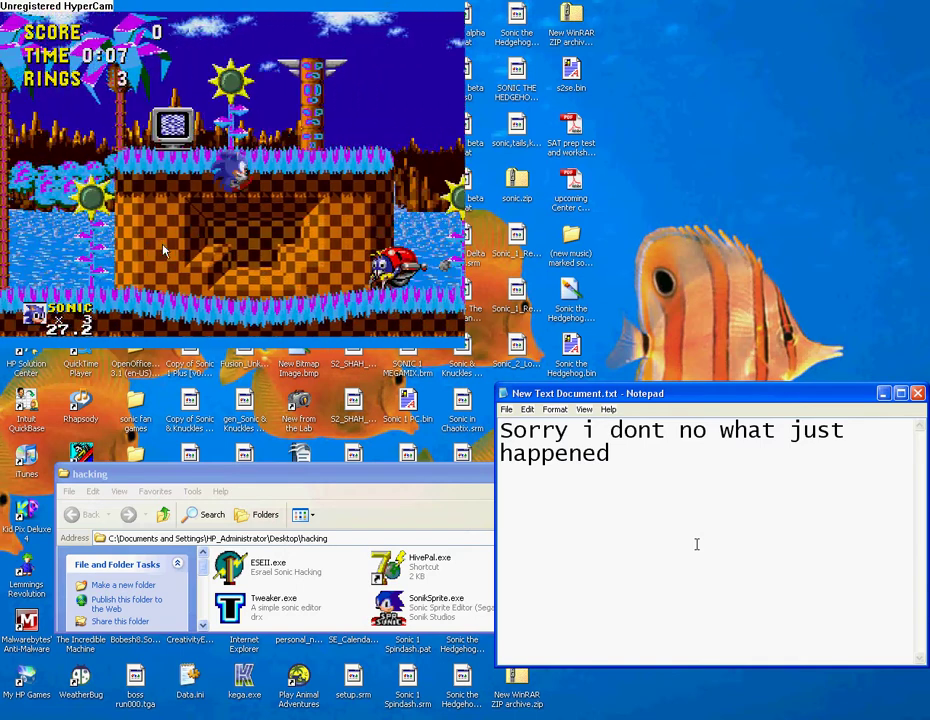
{"action": "key", "text": "Right"}
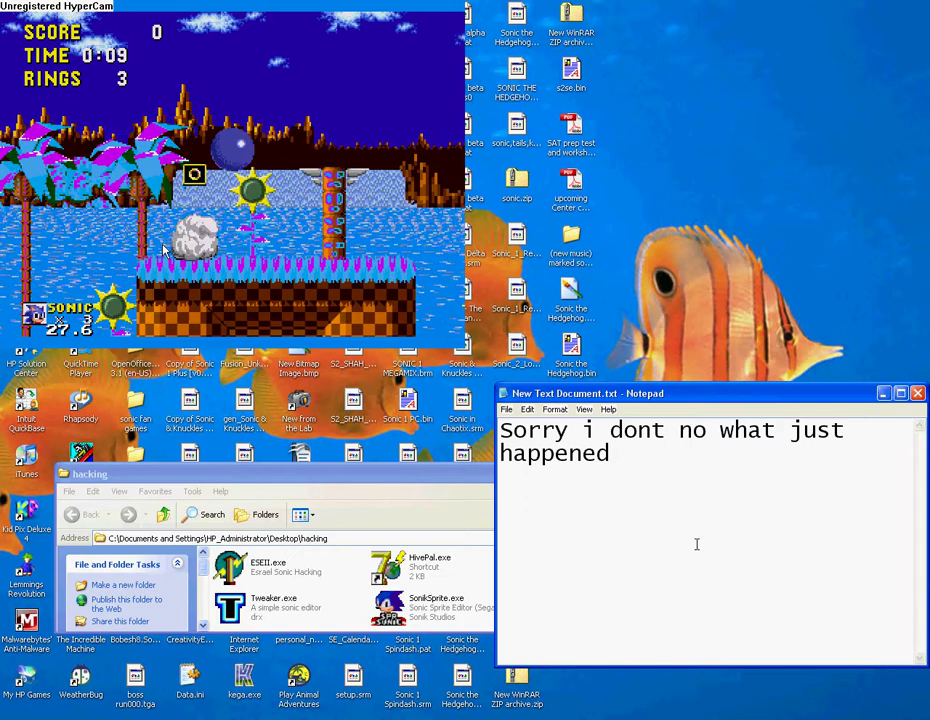
Step: Keep running forward through Green Hill past the bridges and slopes to inspect the recoloured grass, trees and flowers
{"action": "key", "text": "Right"}
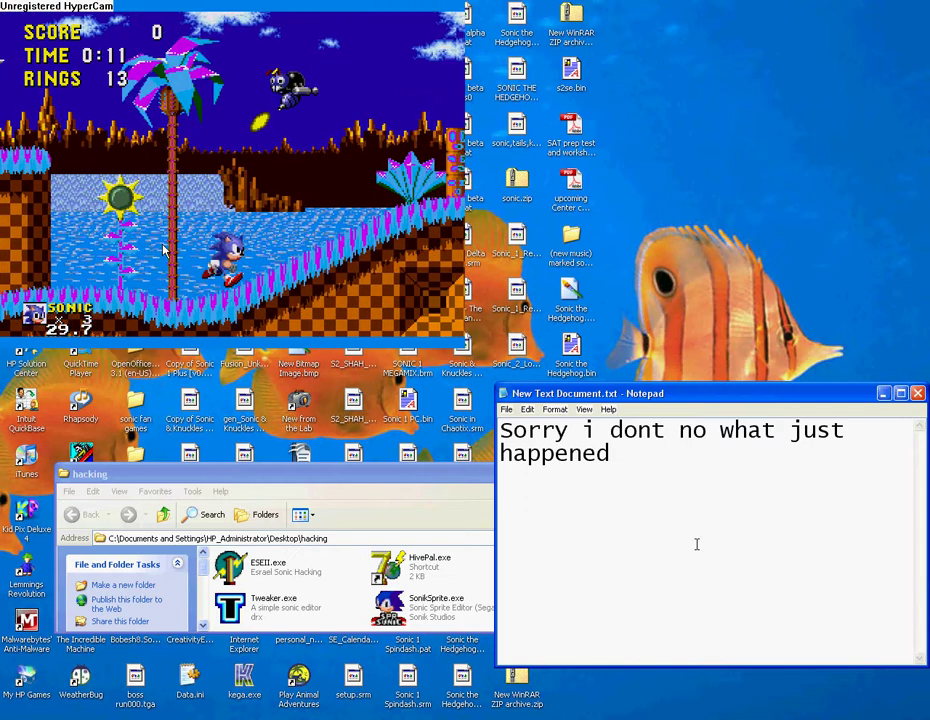
{"action": "key", "text": "Right"}
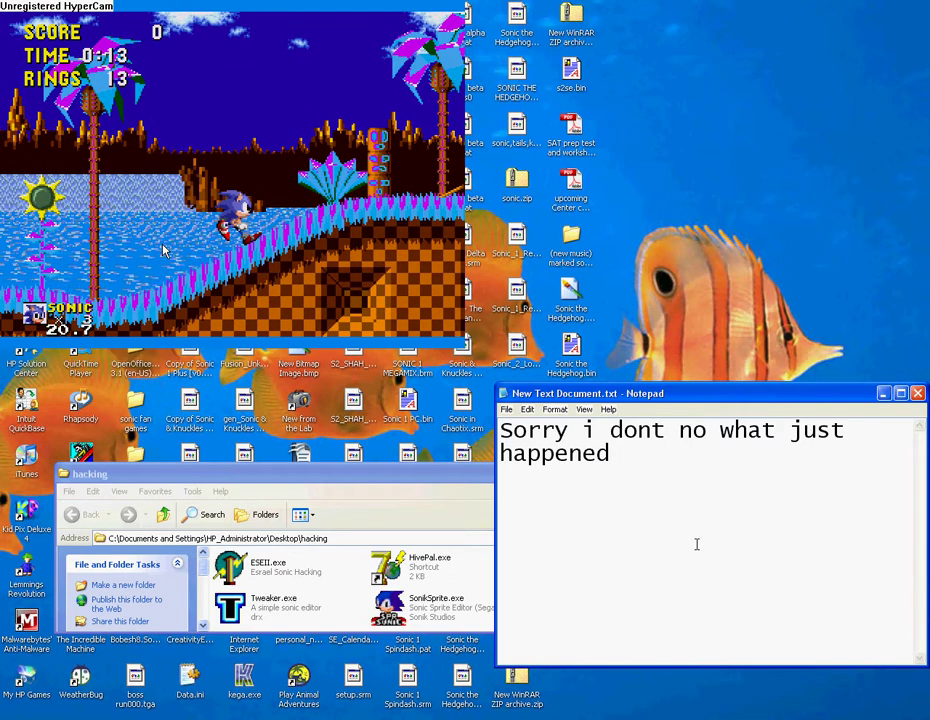
{"action": "key", "text": "a"}
{"action": "key", "text": "Right"}
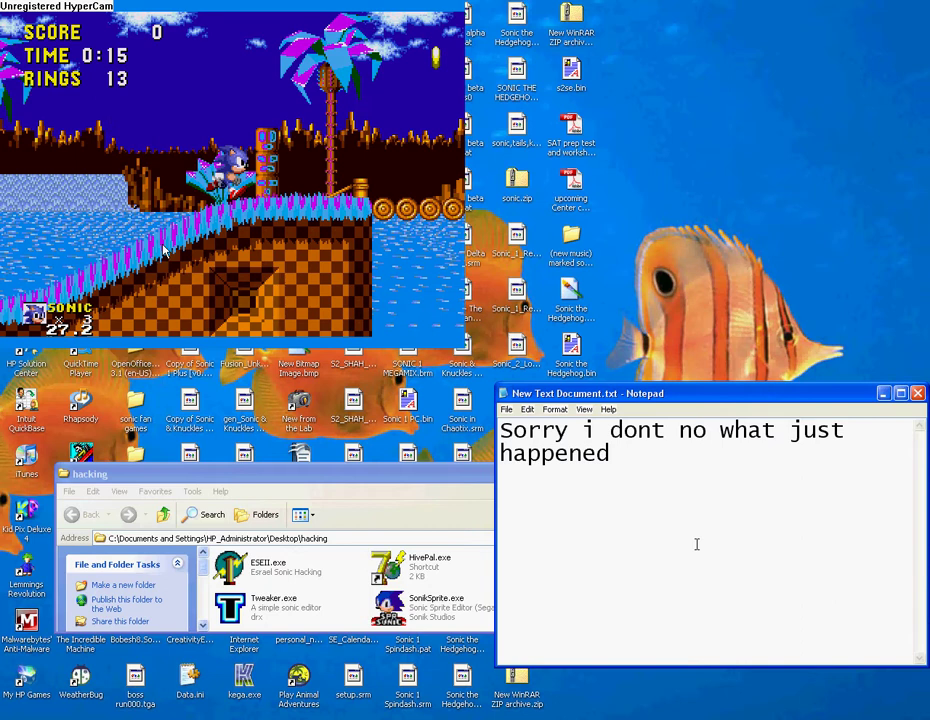
{"action": "key", "text": "Right"}
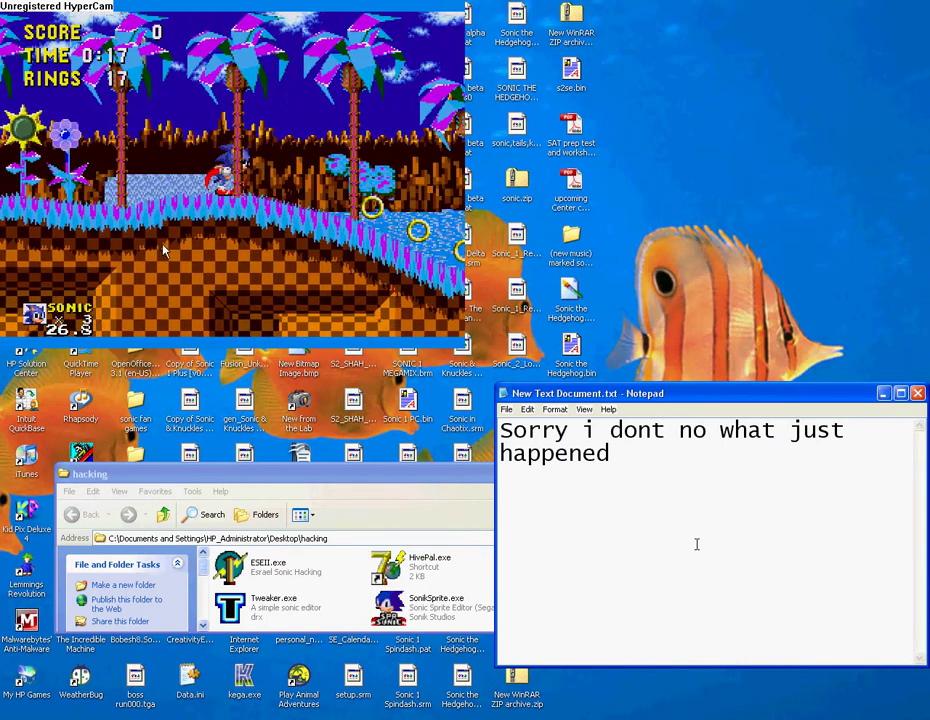
{"action": "key", "text": "Right"}
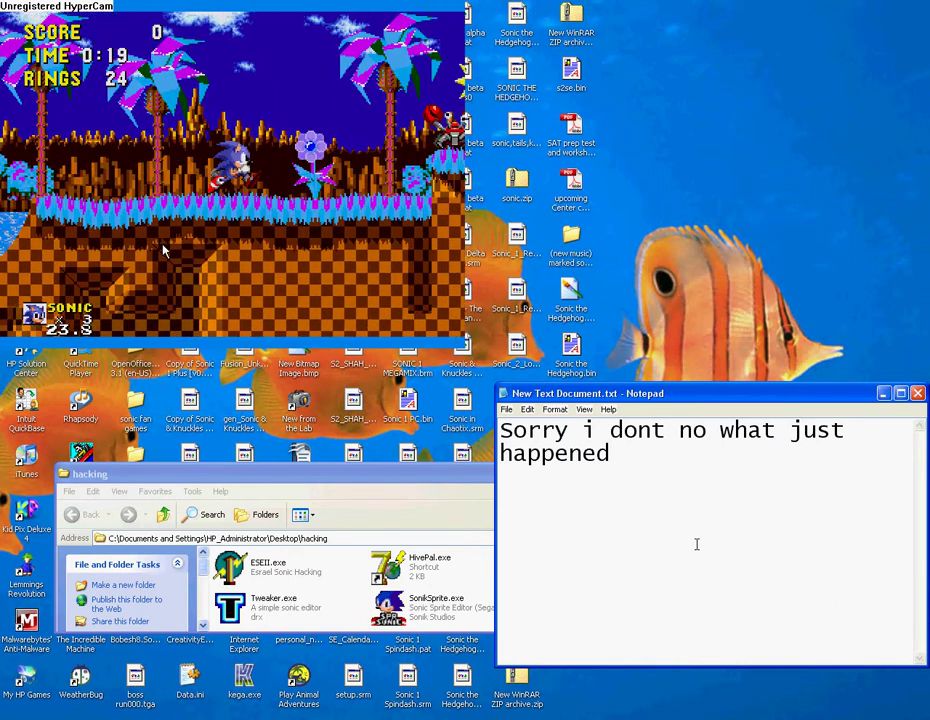
{"action": "key", "text": "Right"}
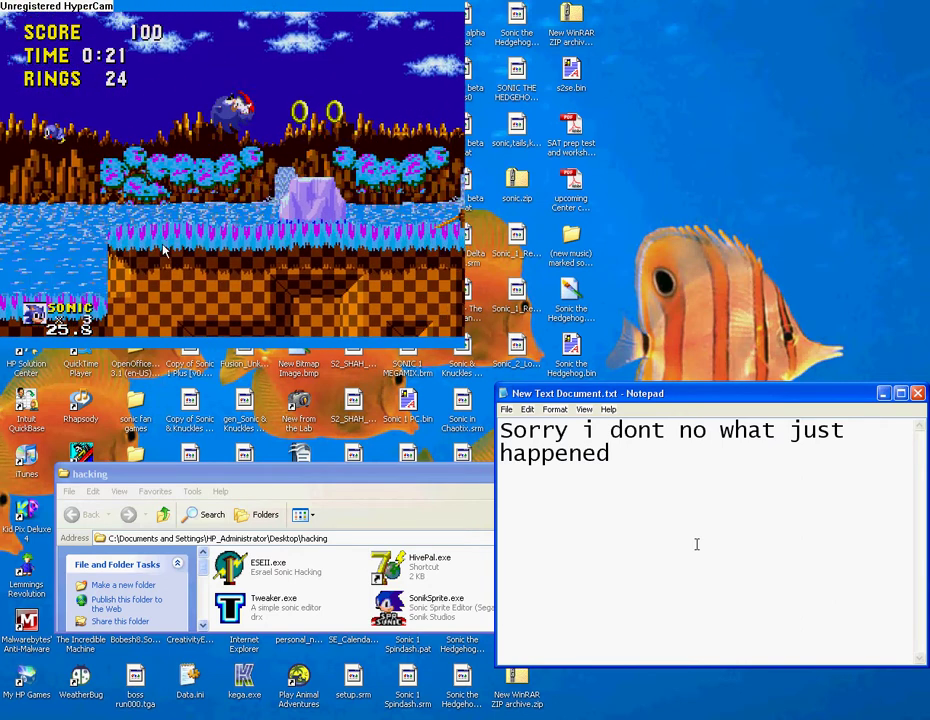
{"action": "key", "text": "Right"}
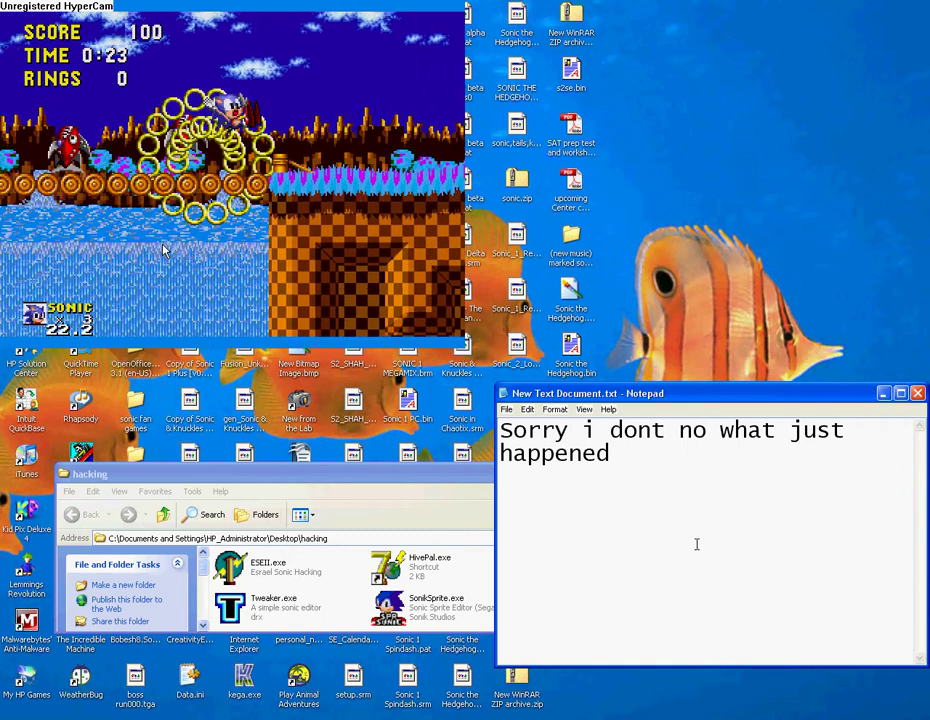
{"action": "key", "text": "Right"}
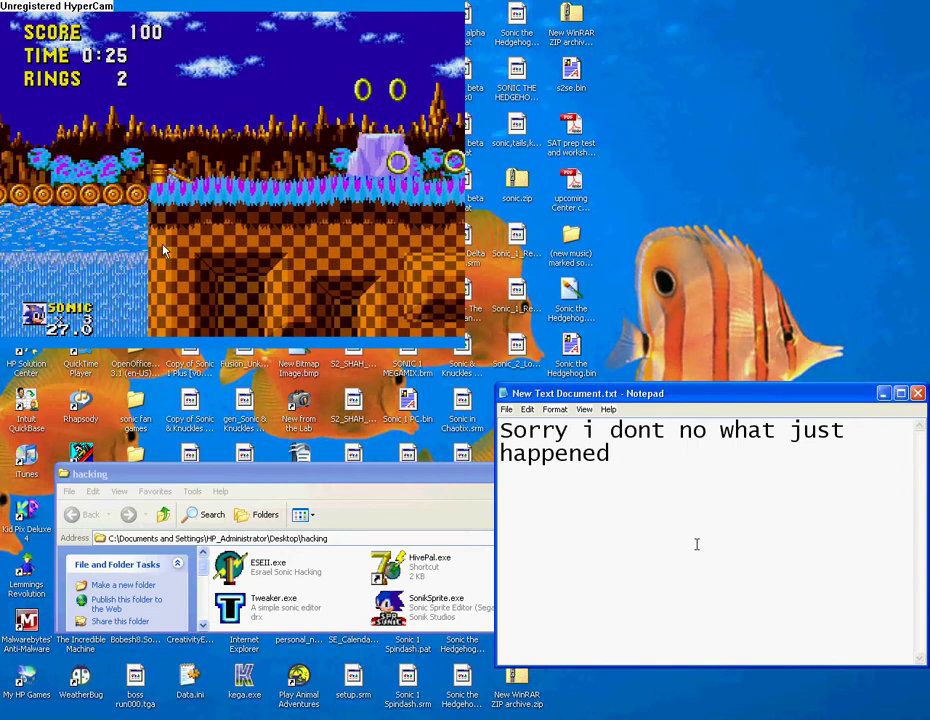
{"action": "key", "text": "Right"}
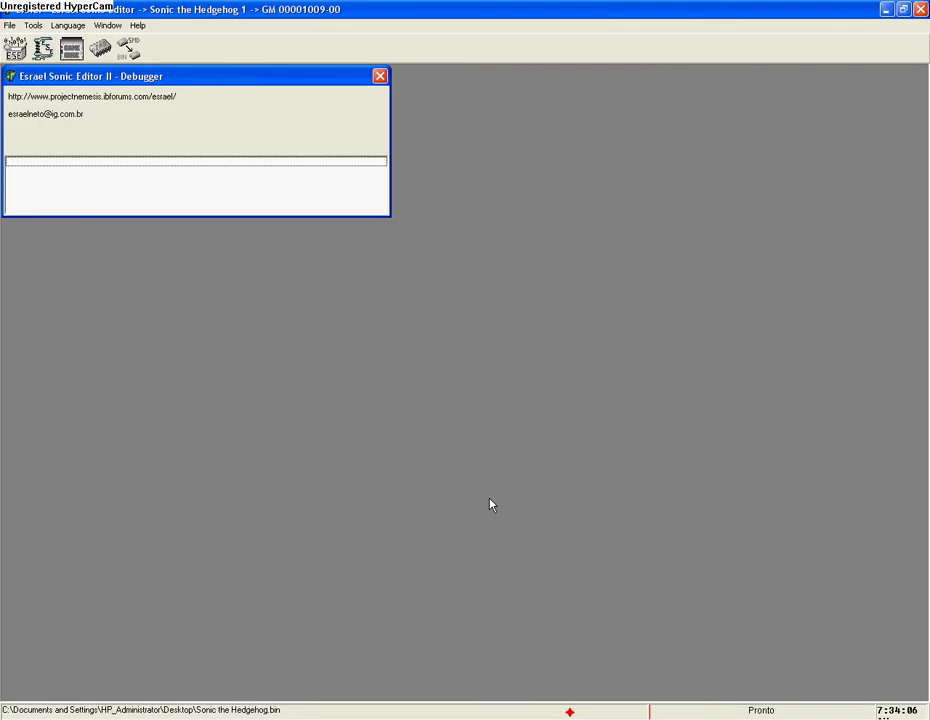
Step: Open the Level Order tool in Esrael Sonic Editor II and clear the note "OK next we do level order" in Notepad
{"action": "left_click", "coordinate": [33, 25]}
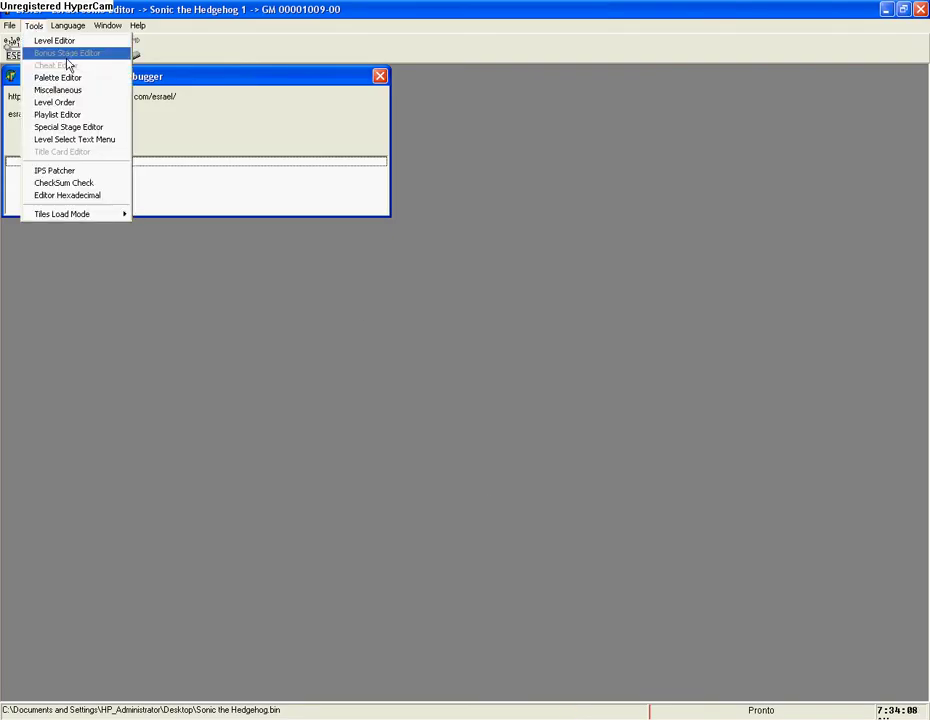
{"action": "left_click", "coordinate": [72, 102]}
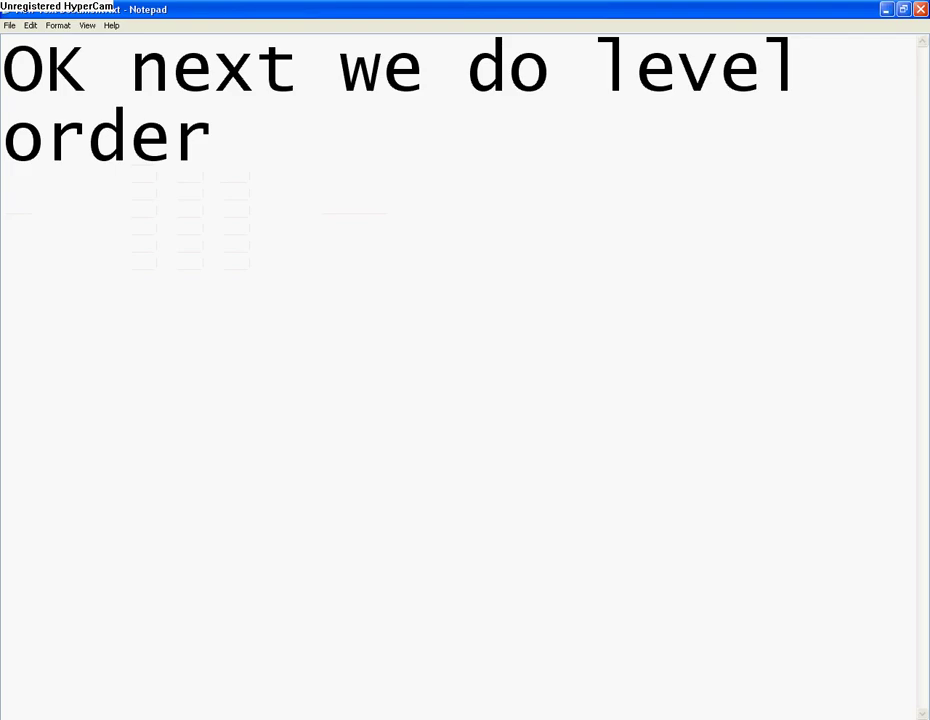
{"action": "left_click_drag", "start_coordinate": [328, 194], "coordinate": [15, 72]}
{"action": "key", "text": "Delete"}
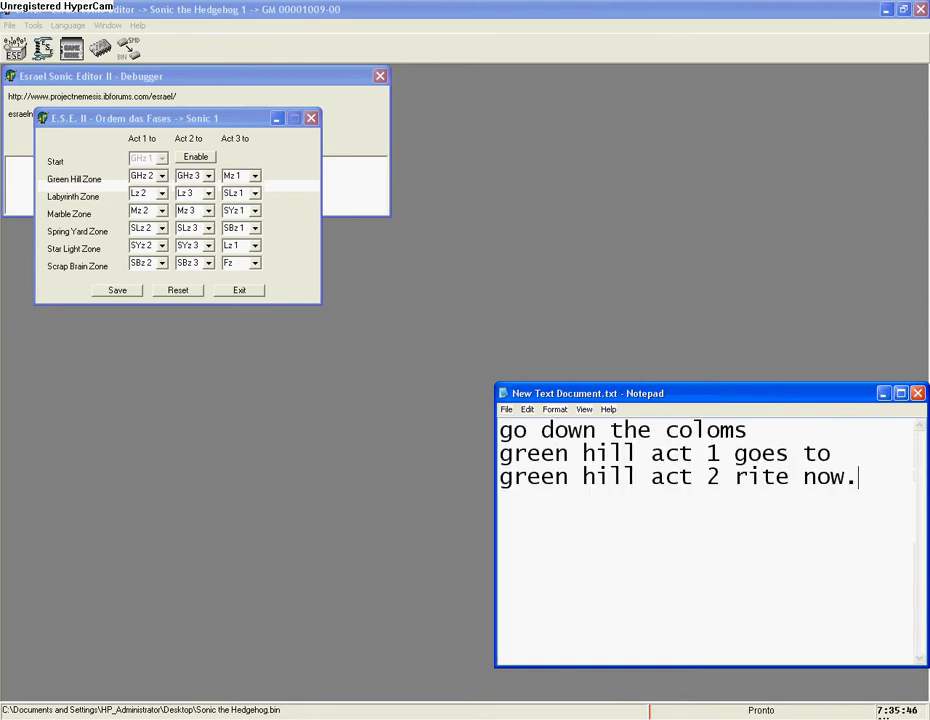
Step: Set Green Hill Zone's Act 1 to lead to Mz 2 in the level order
{"action": "left_click", "coordinate": [149, 136]}
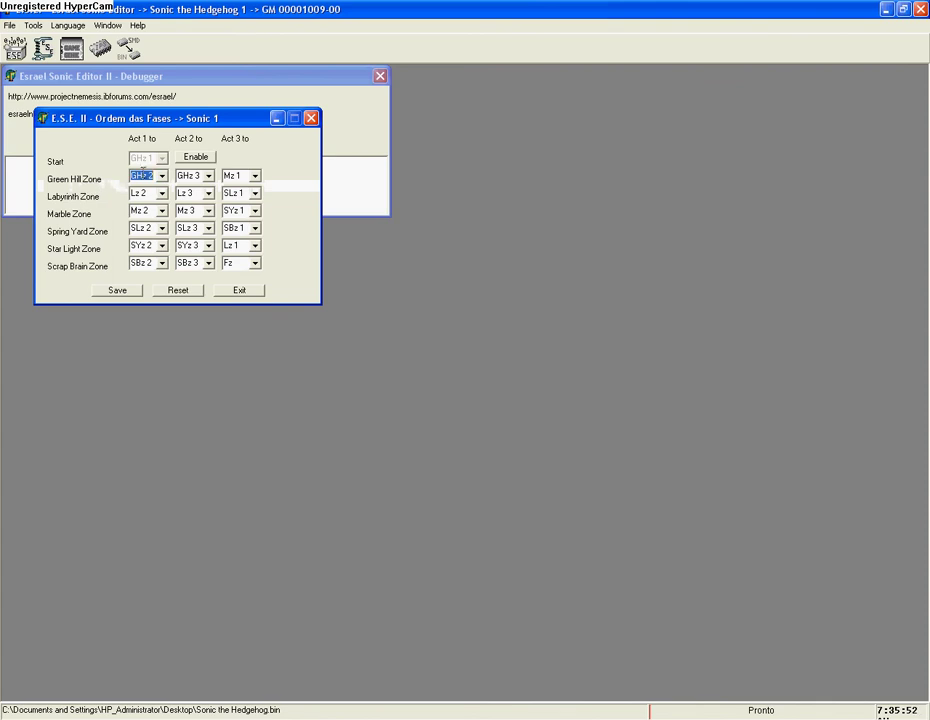
{"action": "left_click", "coordinate": [159, 176]}
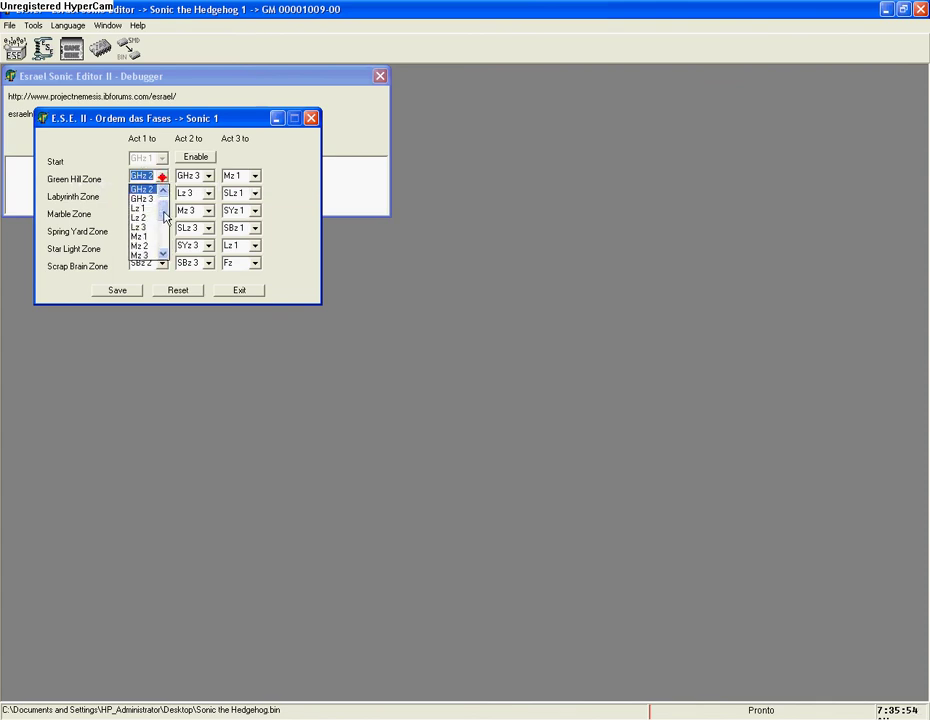
{"action": "mouse_move", "coordinate": [164, 198]}
{"action": "left_mouse_down"}
{"action": "mouse_move", "coordinate": [166, 233]}
{"action": "mouse_move", "coordinate": [166, 219]}
{"action": "left_mouse_up"}
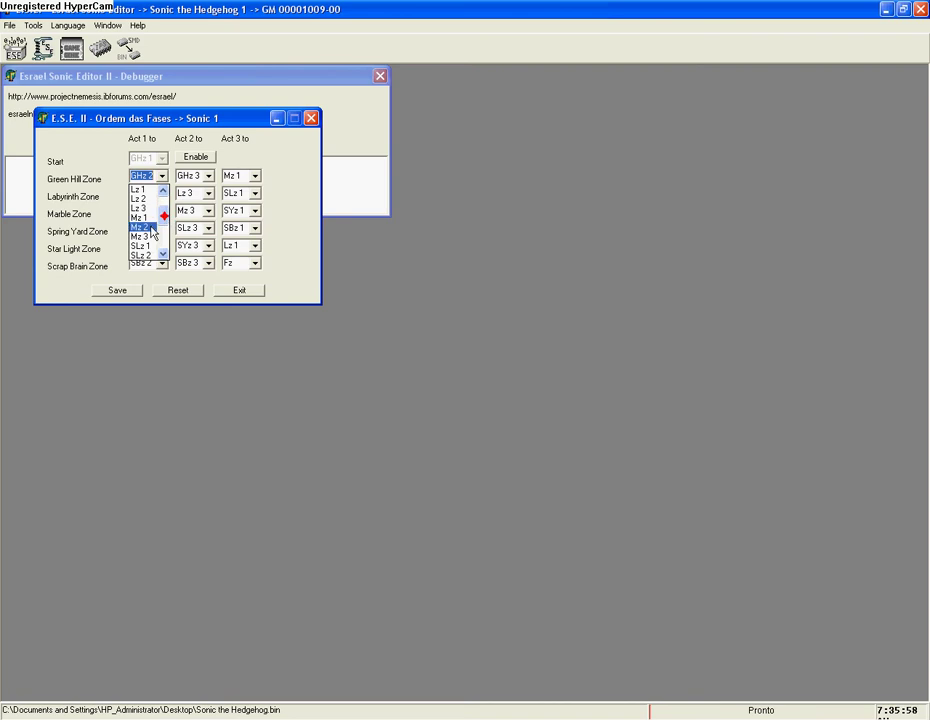
{"action": "left_click", "coordinate": [150, 227]}
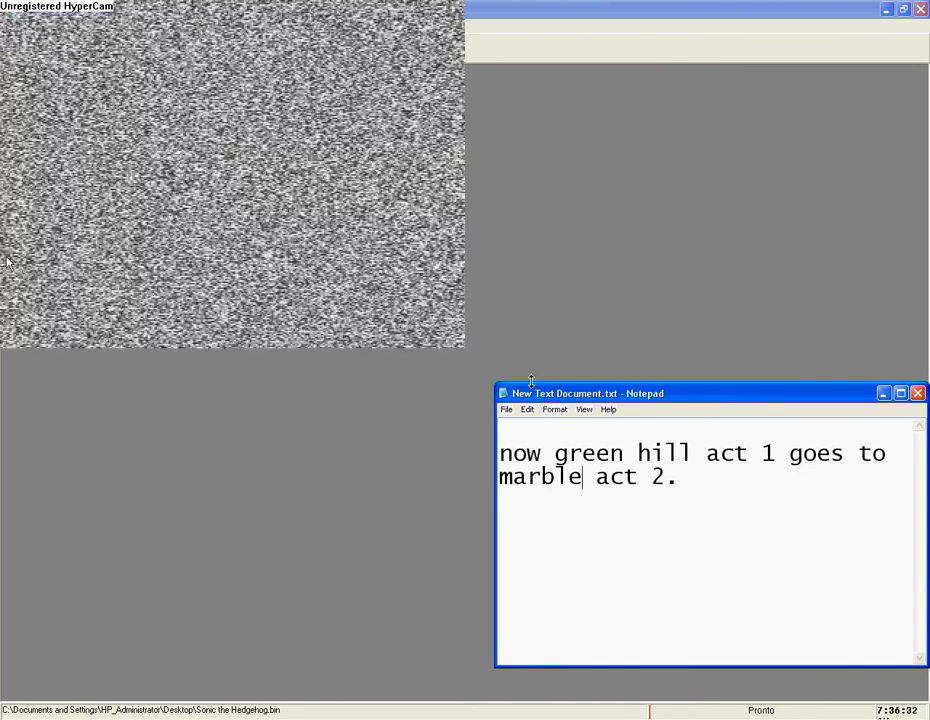
Step: Load Sonic the Hedgehog.bin from the Desktop into the Fusion emulator to test the level order, and close the emulator
{"action": "left_click", "coordinate": [30, 173]}
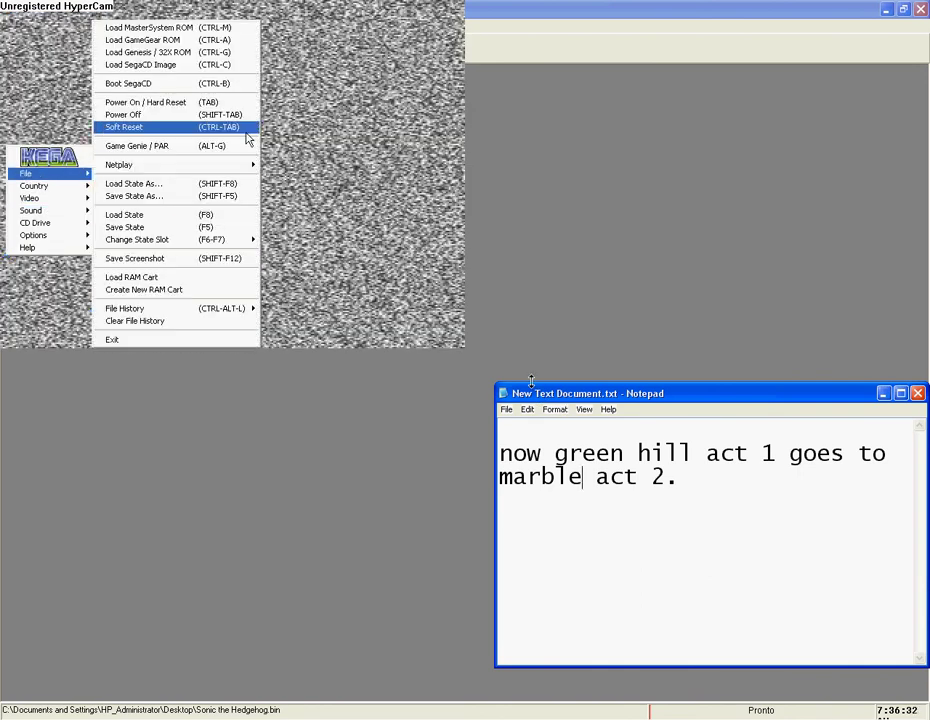
{"action": "left_click", "coordinate": [190, 55]}
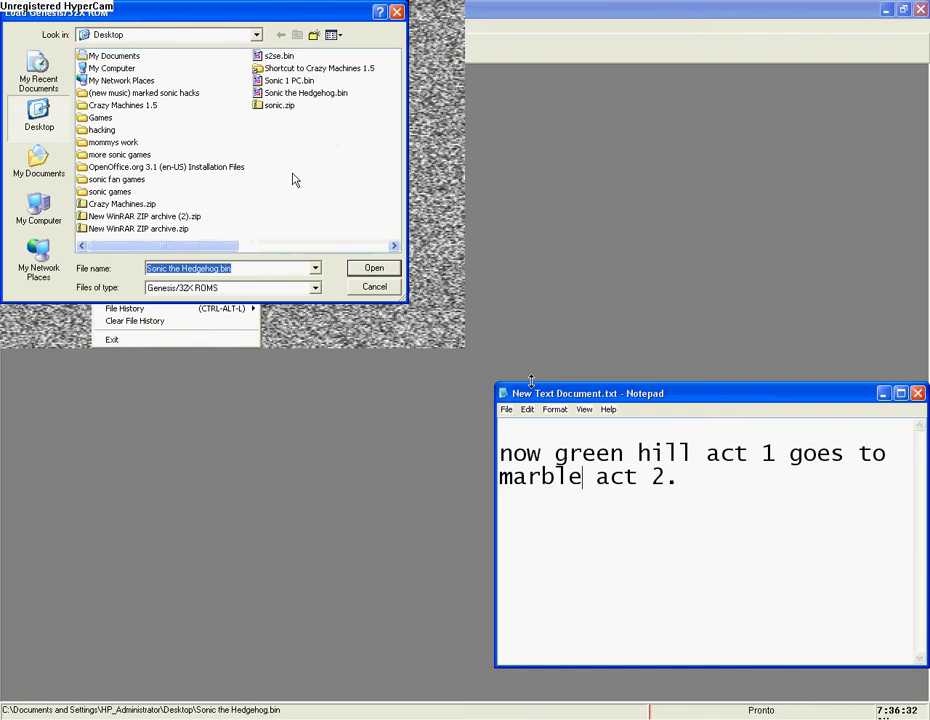
{"action": "double_click", "coordinate": [315, 96]}
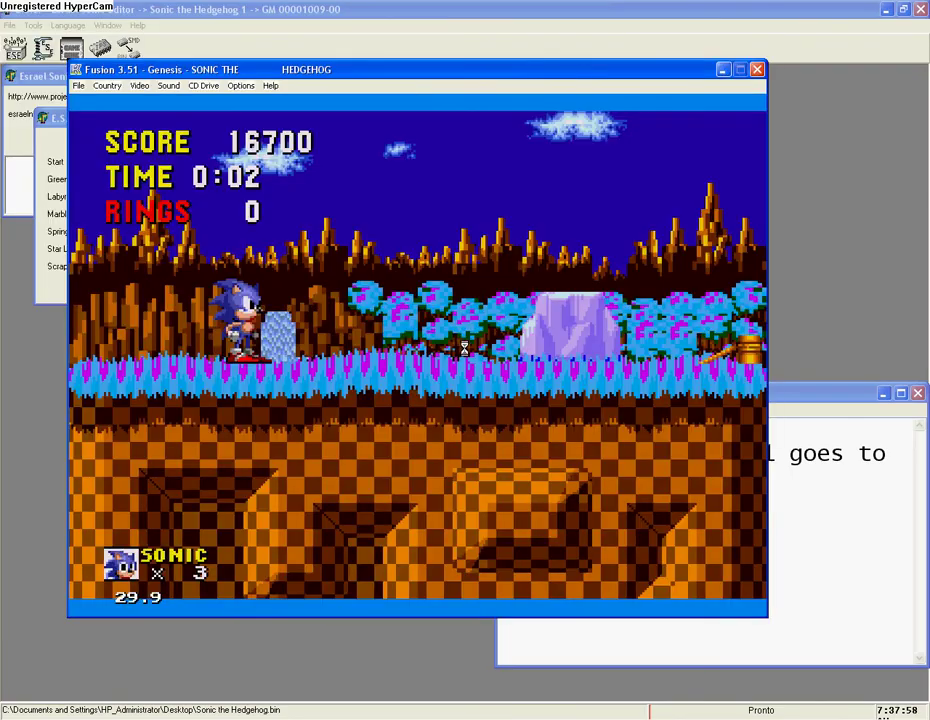
{"action": "left_click", "coordinate": [757, 69]}
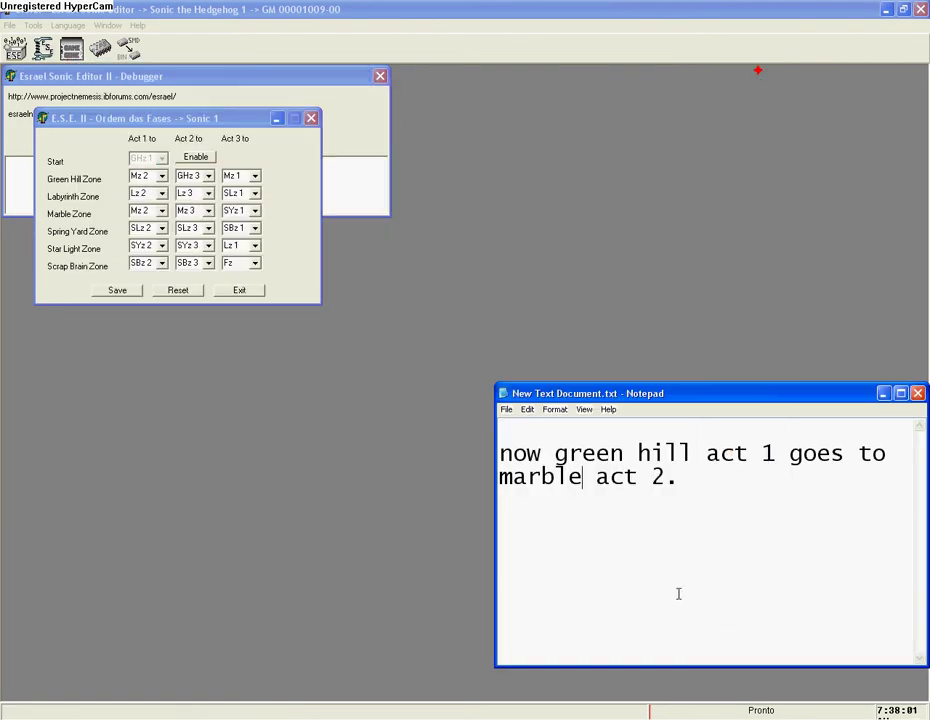
Step: Replace the Notepad note with "sorry i didnt save it yet" and save the level order in the Sonic editor
{"action": "mouse_move", "coordinate": [679, 596]}
{"action": "left_mouse_down"}
{"action": "mouse_move", "coordinate": [550, 453]}
{"action": "mouse_move", "coordinate": [491, 425]}
{"action": "left_mouse_up"}
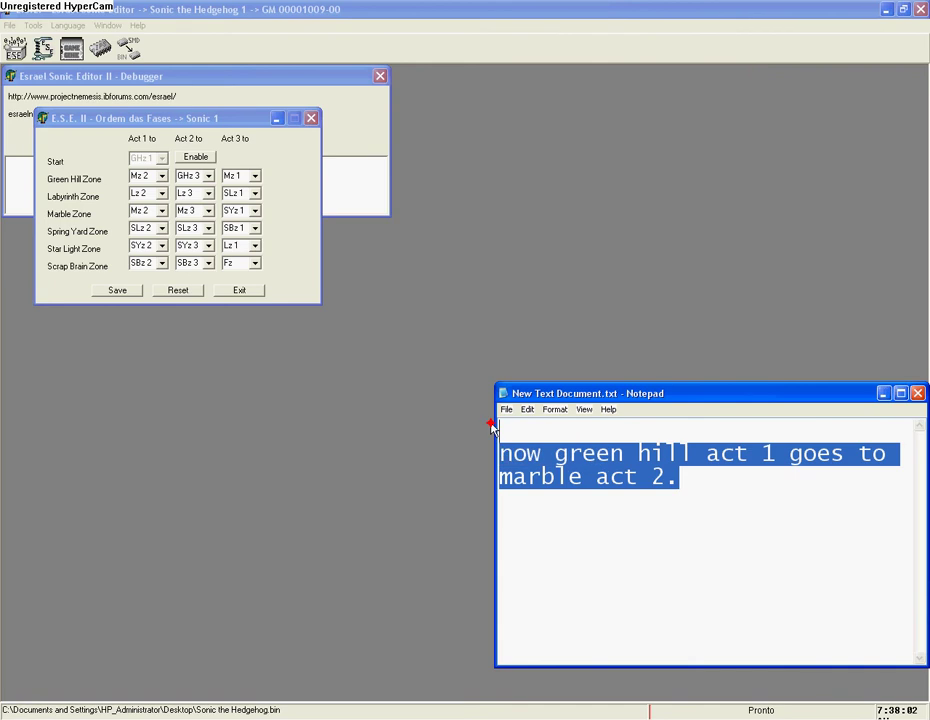
{"action": "type", "text": "sorry i didnt save it yet"}
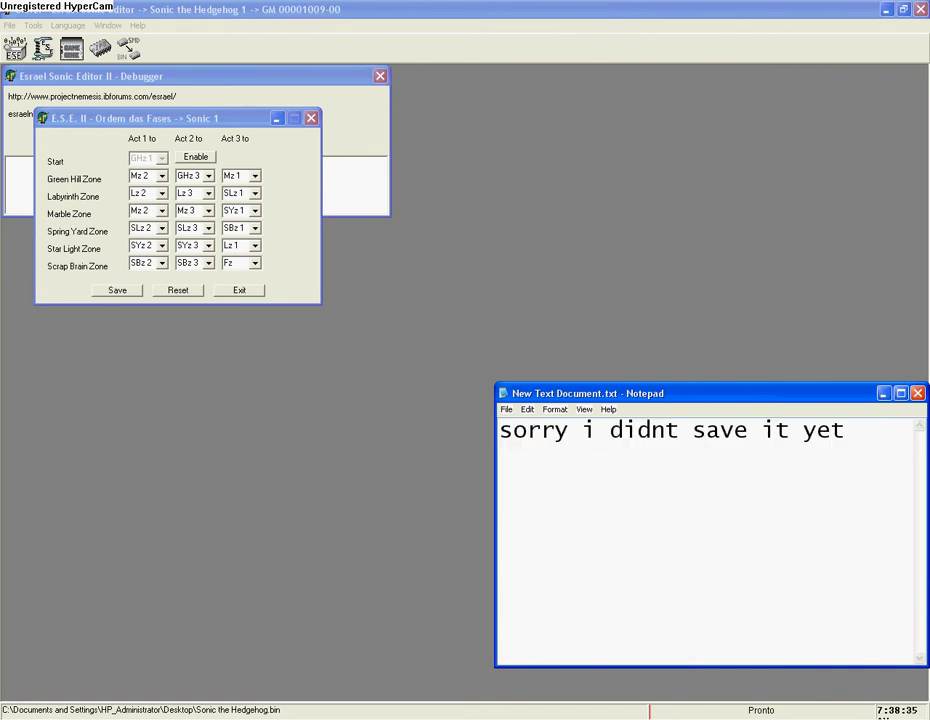
{"action": "left_click", "coordinate": [128, 295]}
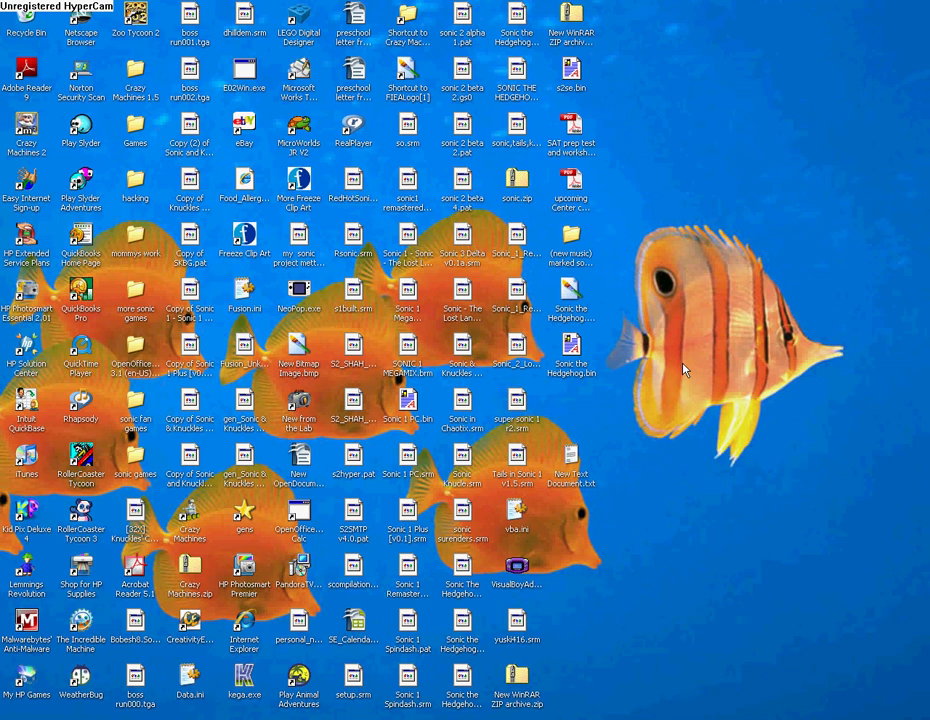
Step: Send New Text Document.txt and Sonic the Hedgehog.bin from the desktop to the Recycle Bin
{"action": "right_click", "coordinate": [567, 456]}
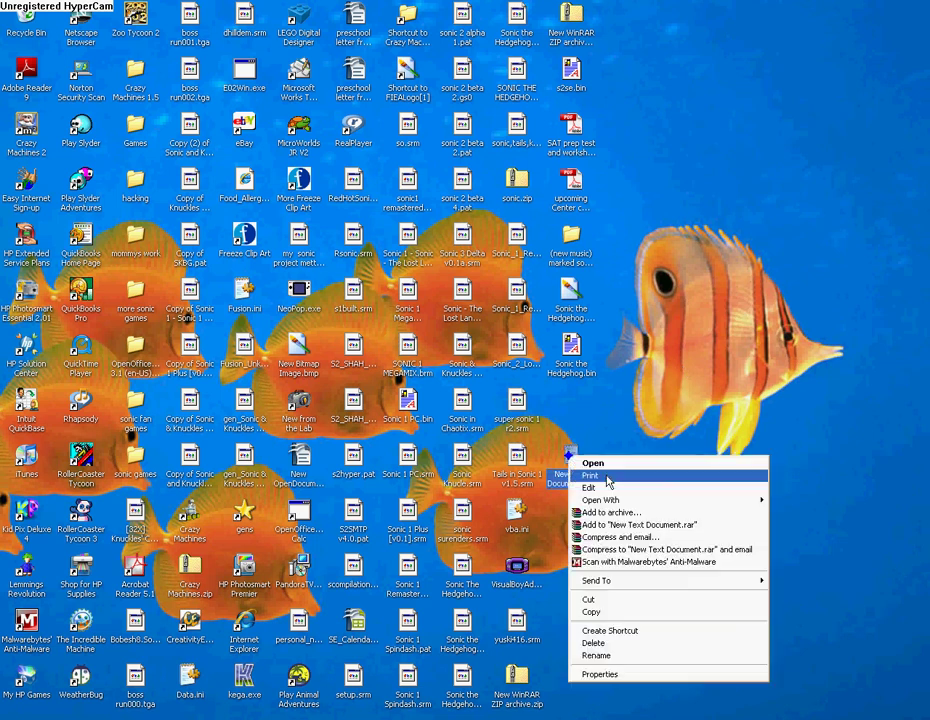
{"action": "left_click", "coordinate": [592, 643]}
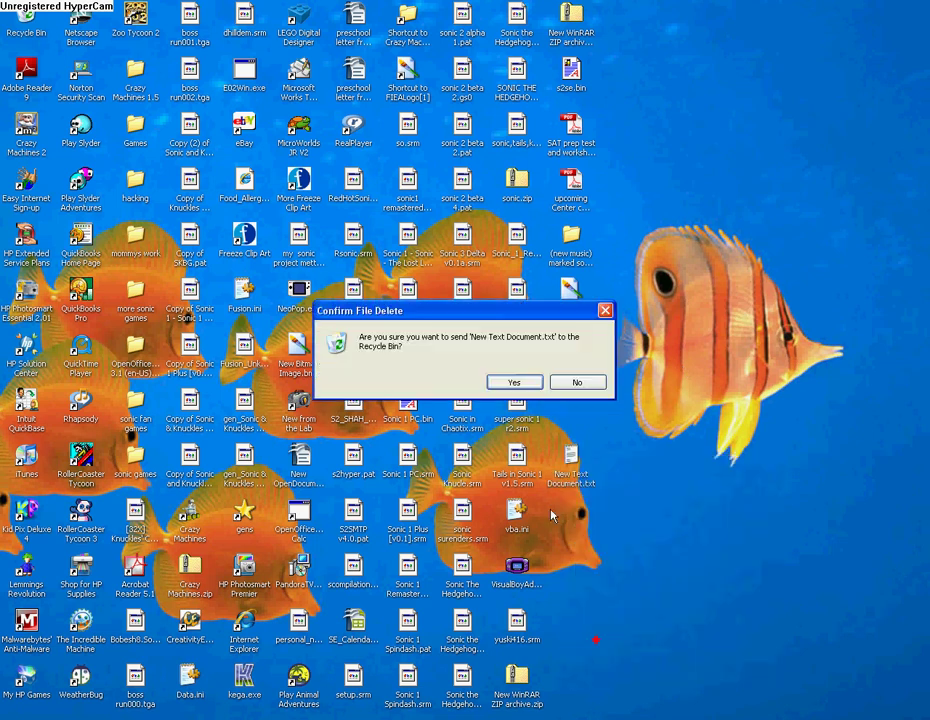
{"action": "left_click", "coordinate": [520, 381]}
{"action": "right_click", "coordinate": [592, 295]}
{"action": "left_click", "coordinate": [611, 517]}
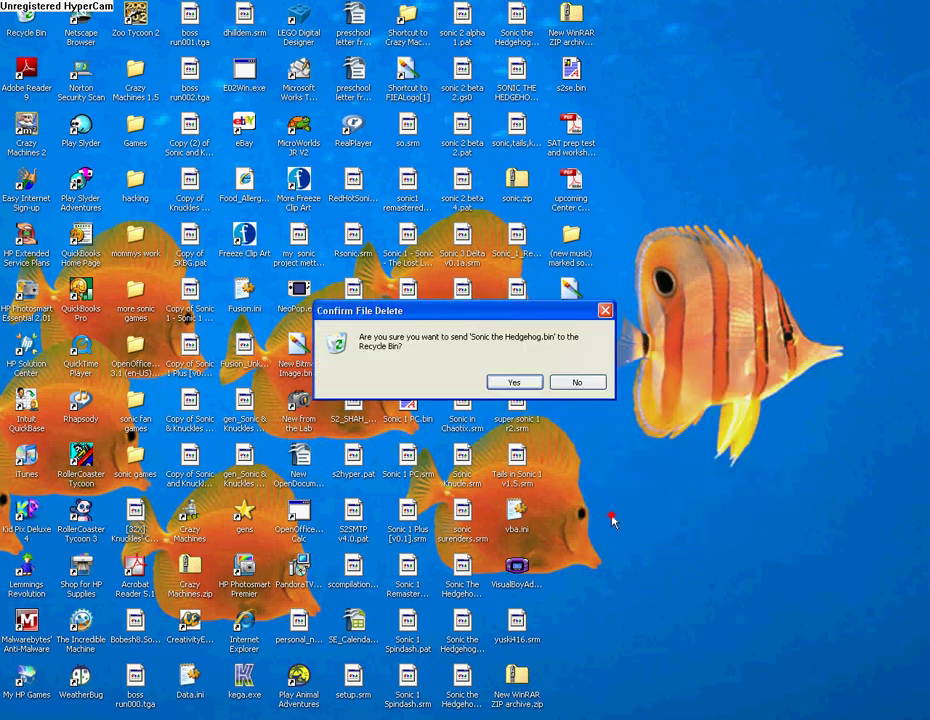
{"action": "left_click", "coordinate": [512, 385]}
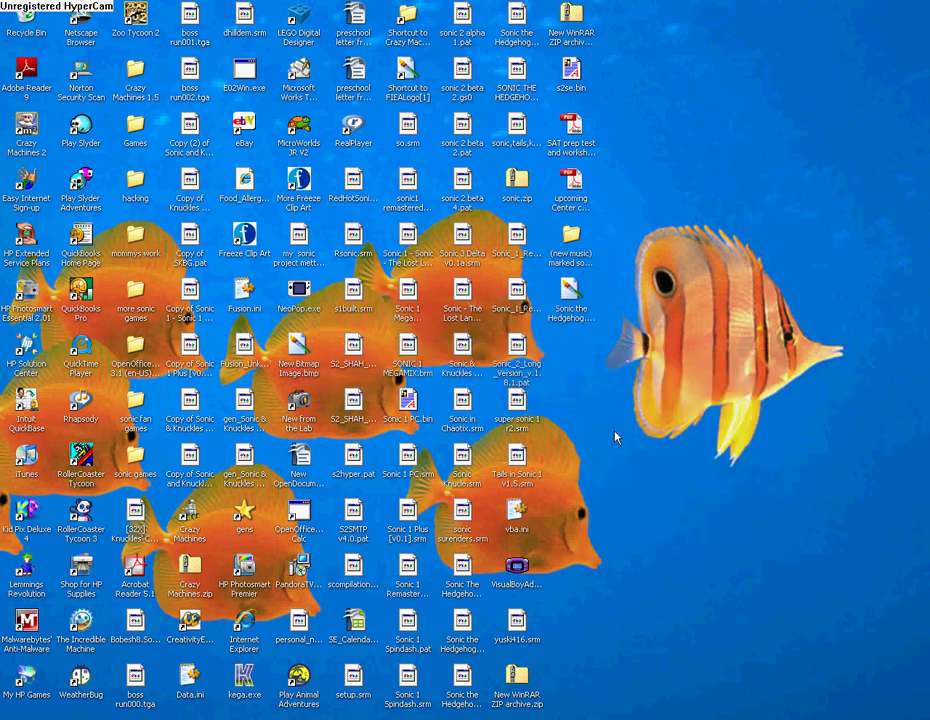